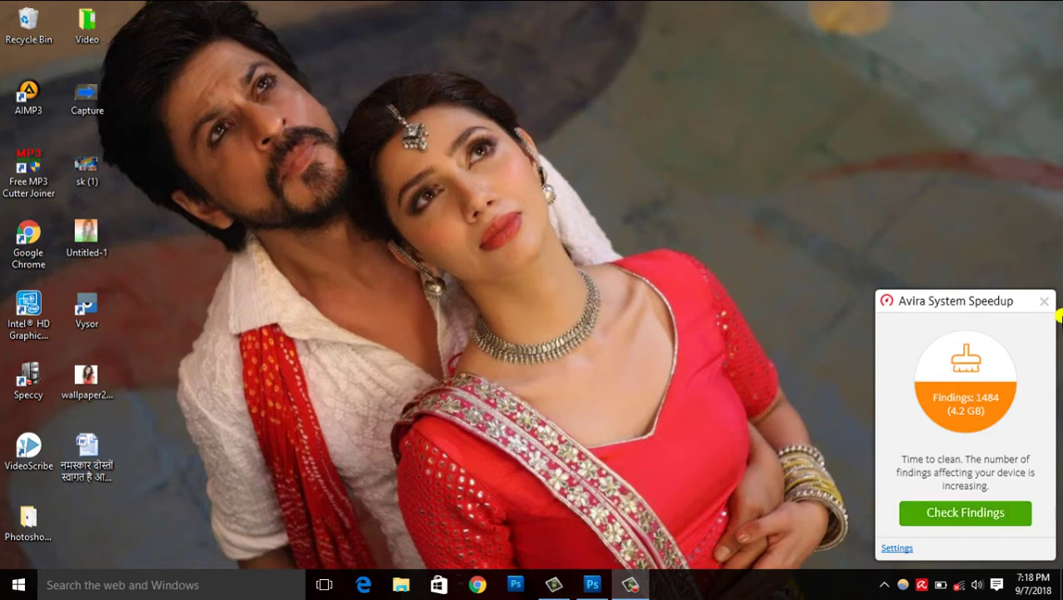
Close the Avira System Speedup popup so the desktop is clear.
{"action": "left_click", "coordinate": [1047, 302]}
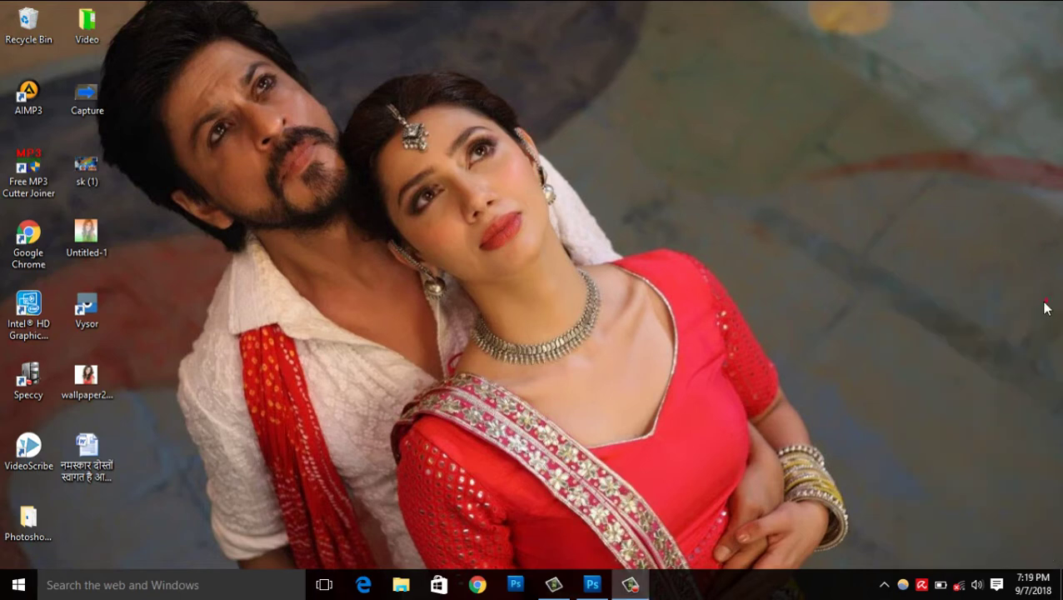
Bring up Photoshop on 5960.jpg and select the Dodge Tool from the toning flyout.
{"action": "left_click", "coordinate": [587, 585]}
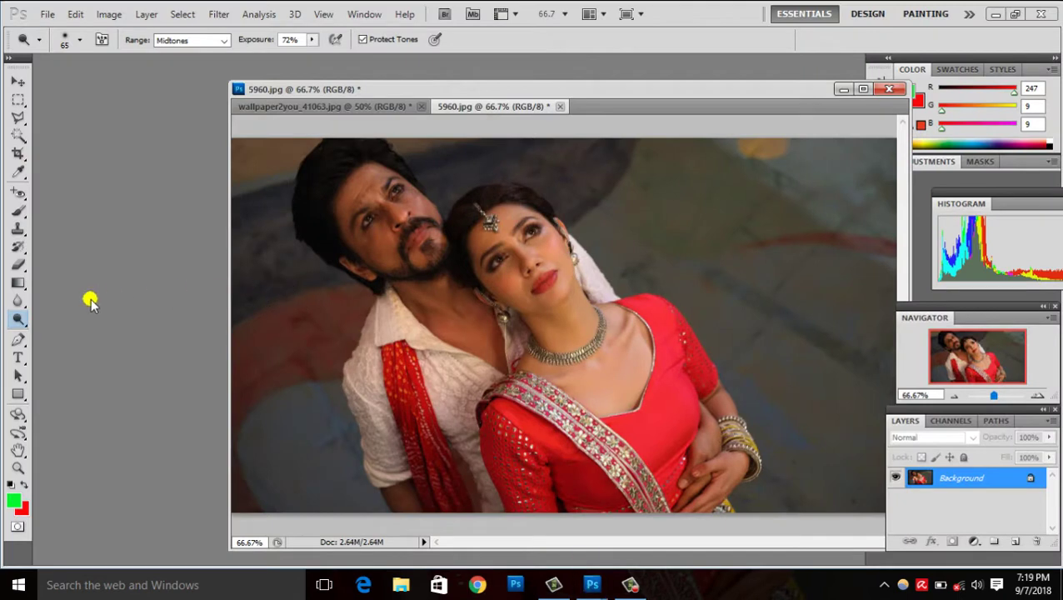
{"action": "right_click", "coordinate": [22, 319]}
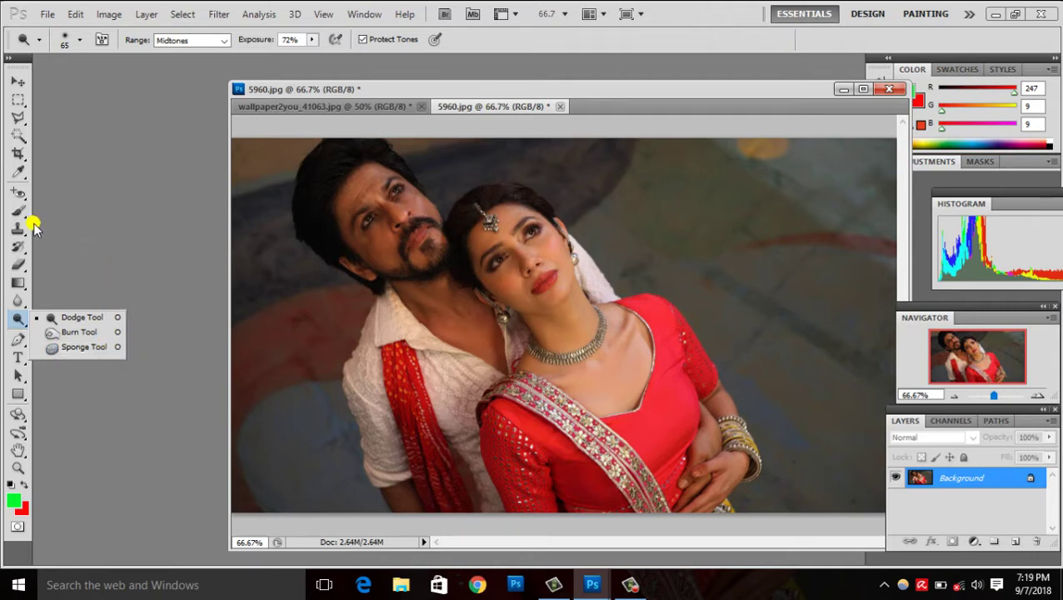
{"action": "left_click", "coordinate": [122, 285]}
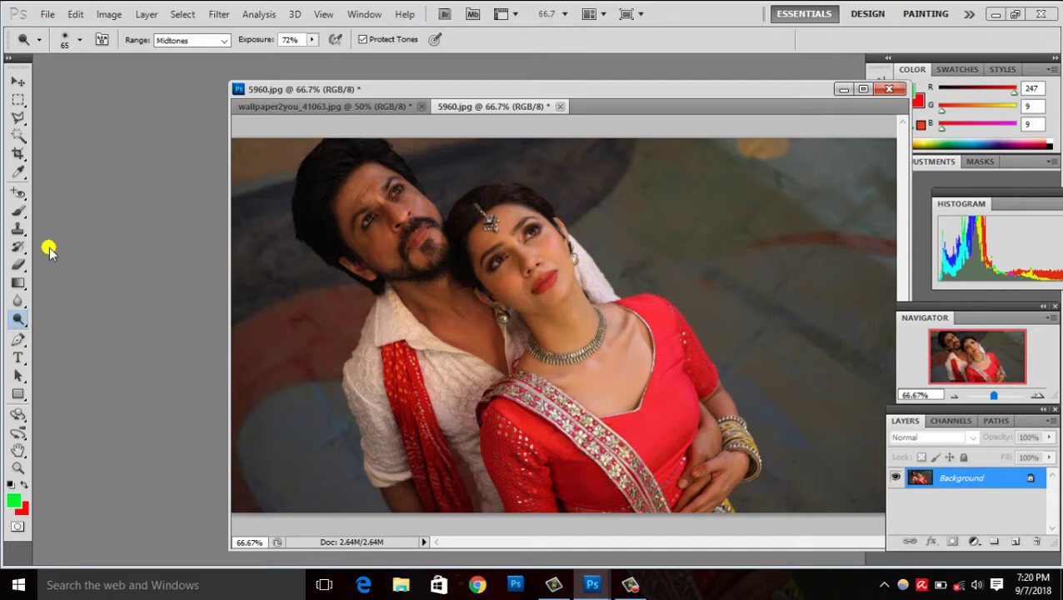
{"action": "right_click", "coordinate": [18, 319]}
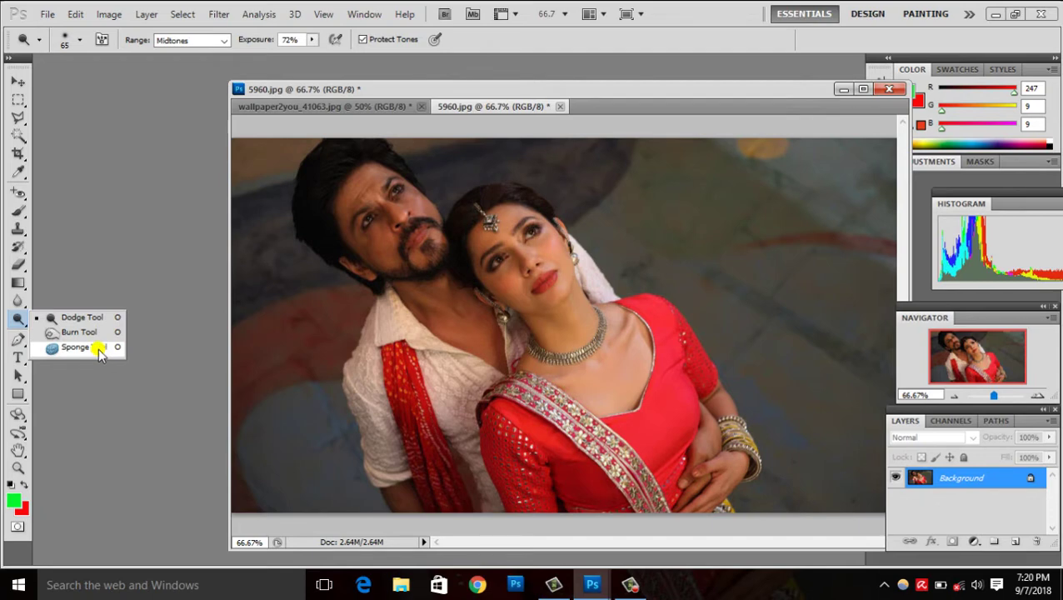
{"action": "left_click", "coordinate": [91, 317]}
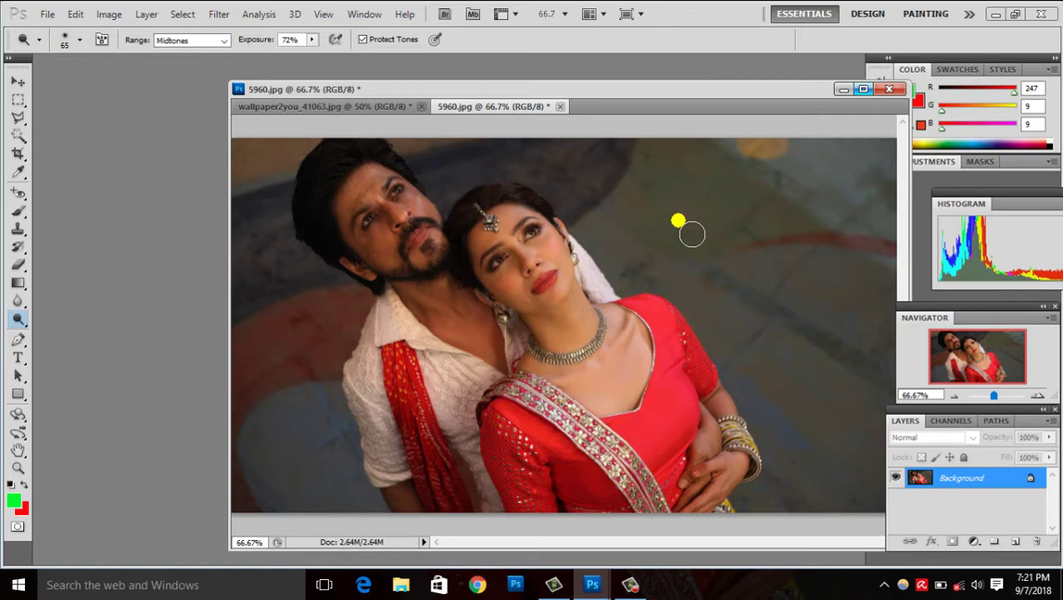
Show the portrait in full-screen mode zoomed in to 200%.
{"action": "left_click", "coordinate": [867, 90]}
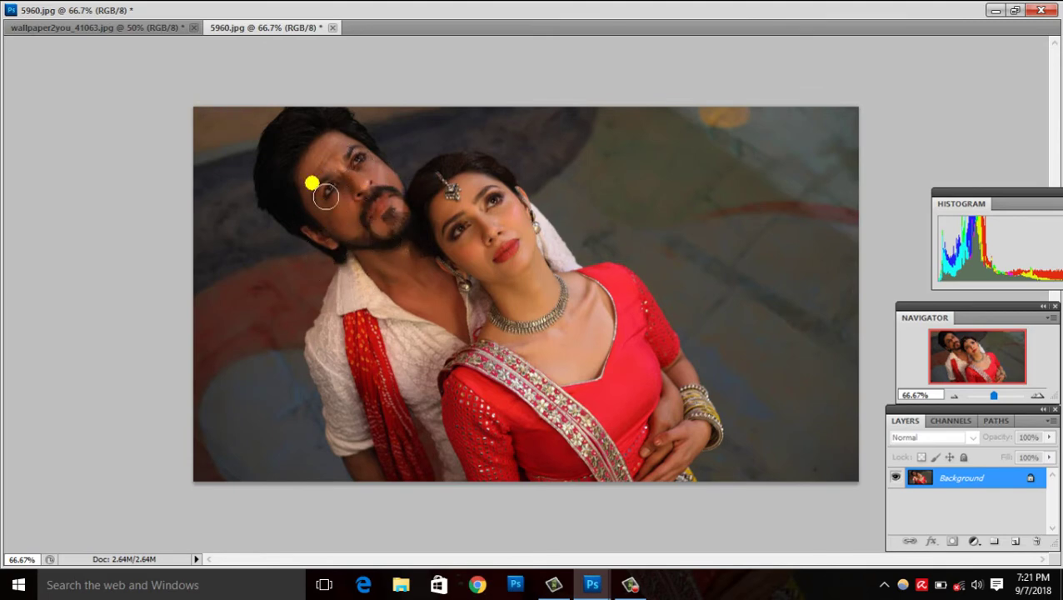
{"action": "key", "text": "ctrl+plus"}
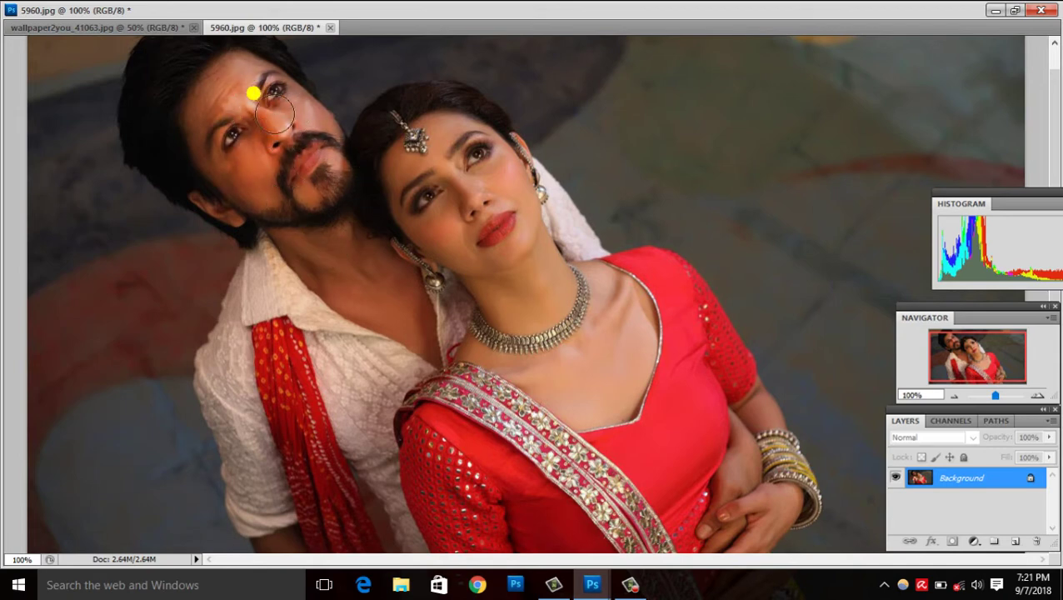
{"action": "key", "text": "ctrl+plus"}
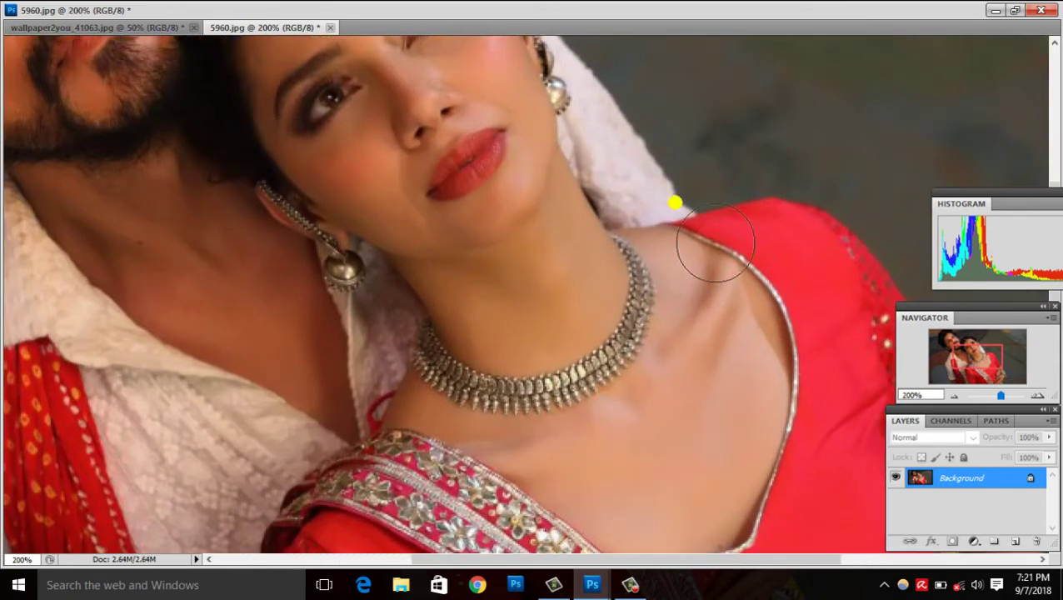
{"action": "left_click", "coordinate": [1057, 104]}
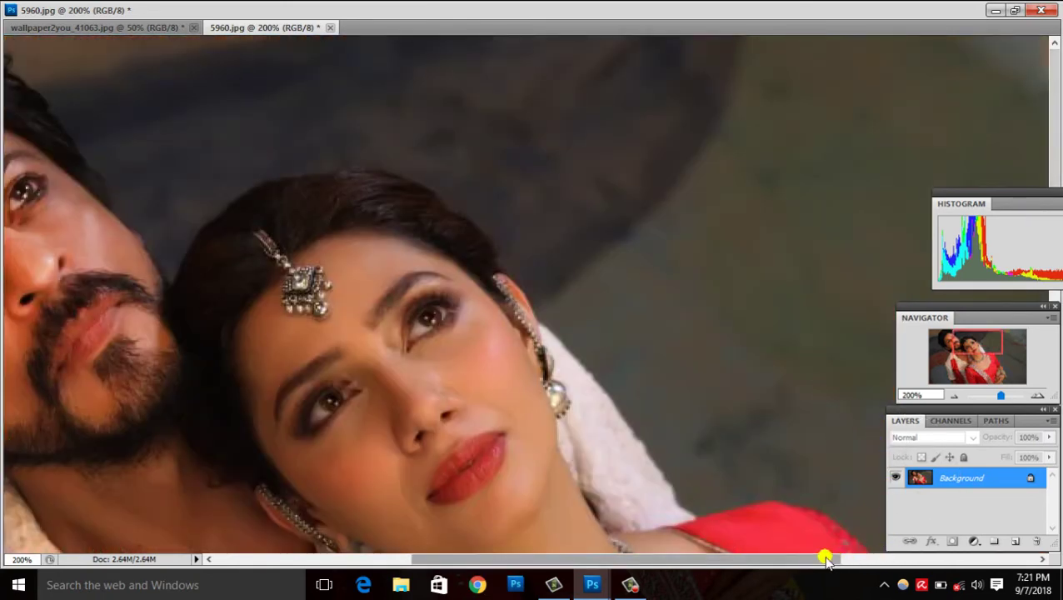
{"action": "mouse_move", "coordinate": [823, 560]}
{"action": "left_mouse_down"}
{"action": "mouse_move", "coordinate": [775, 571]}
{"action": "mouse_move", "coordinate": [750, 563]}
{"action": "left_mouse_up"}
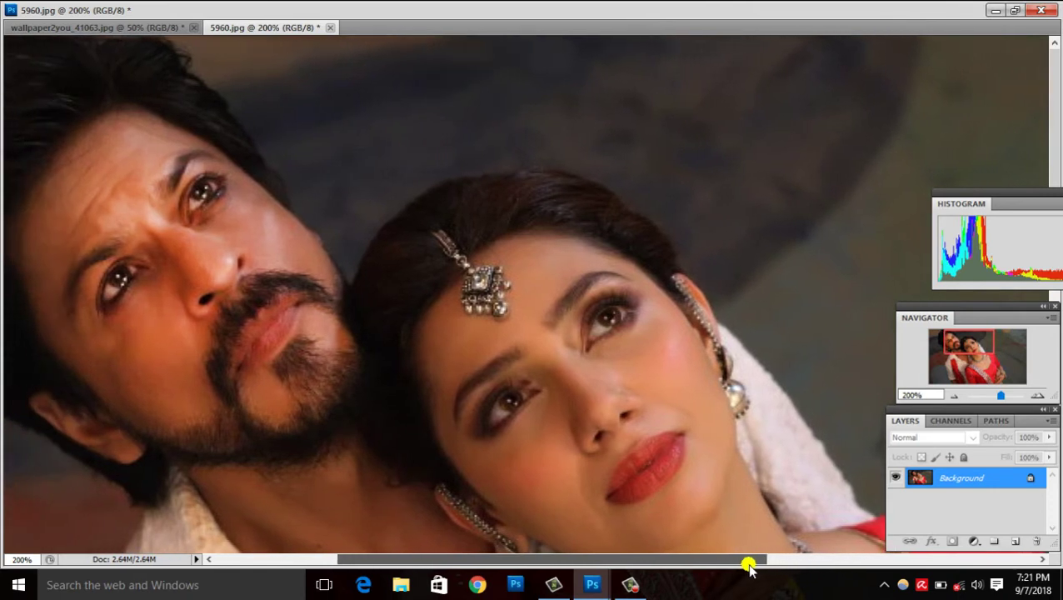
Dodge the man's forehead, brow, nose, lips and chin, then retouch at 100% zoom.
{"action": "left_click_drag", "start_coordinate": [144, 223], "coordinate": [218, 207]}
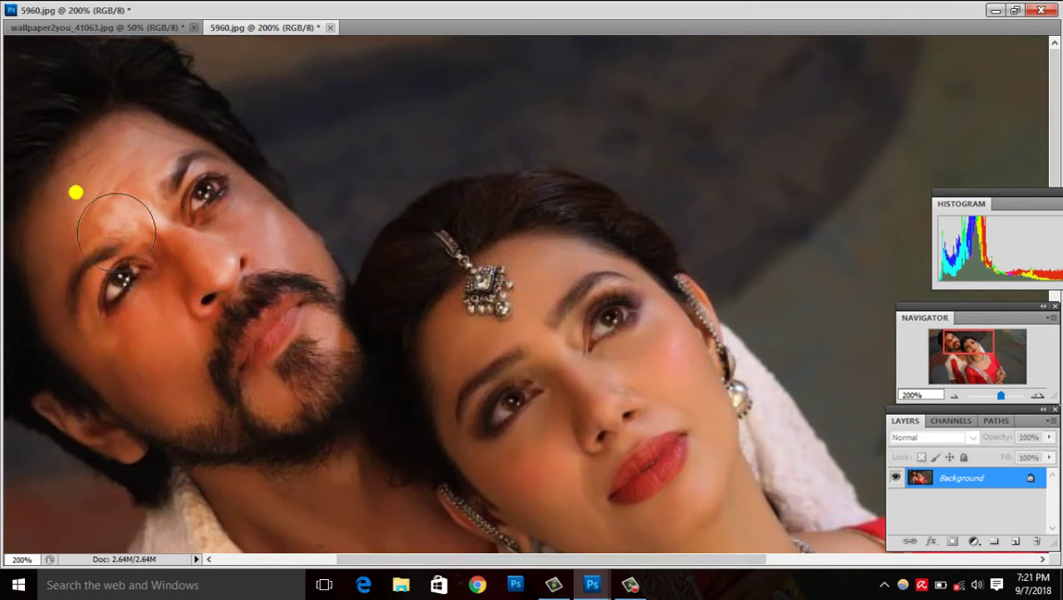
{"action": "mouse_move", "coordinate": [278, 275]}
{"action": "left_mouse_down"}
{"action": "mouse_move", "coordinate": [264, 477]}
{"action": "mouse_move", "coordinate": [221, 324]}
{"action": "left_mouse_up"}
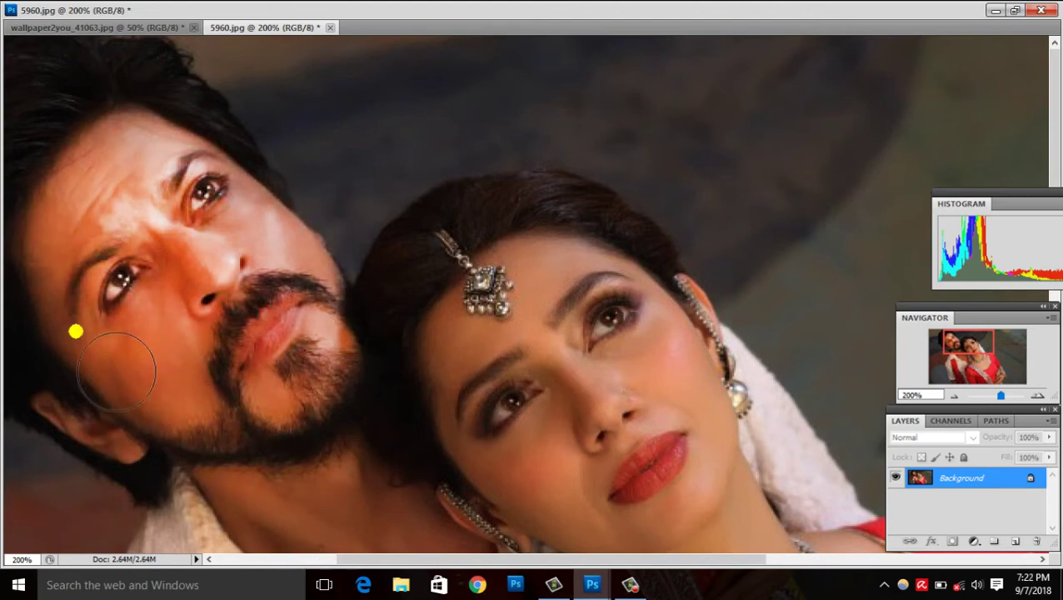
{"action": "key", "text": "ctrl+minus"}
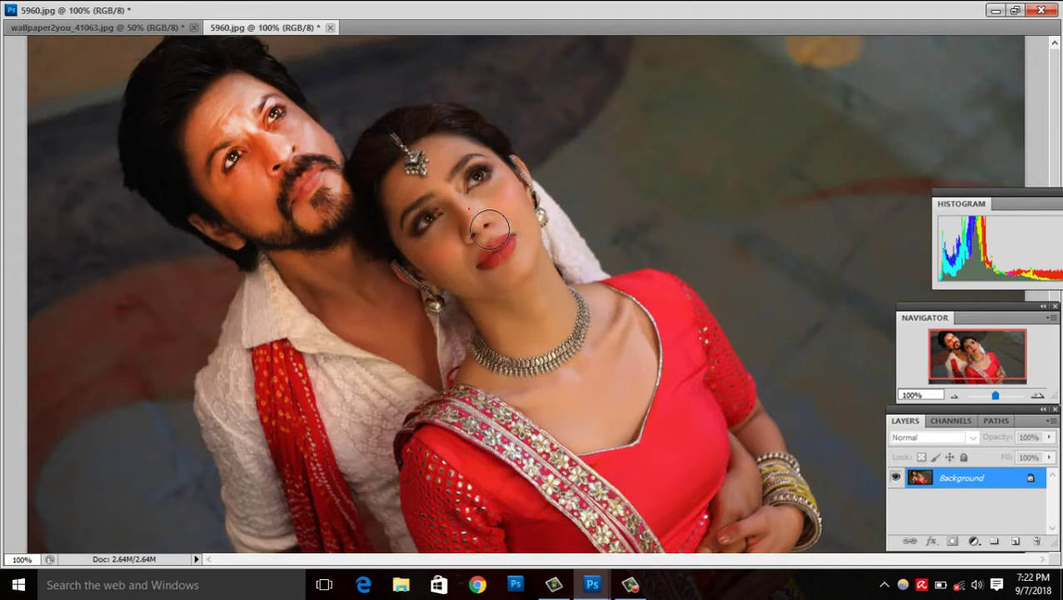
{"action": "key", "text": "ctrl+z"}
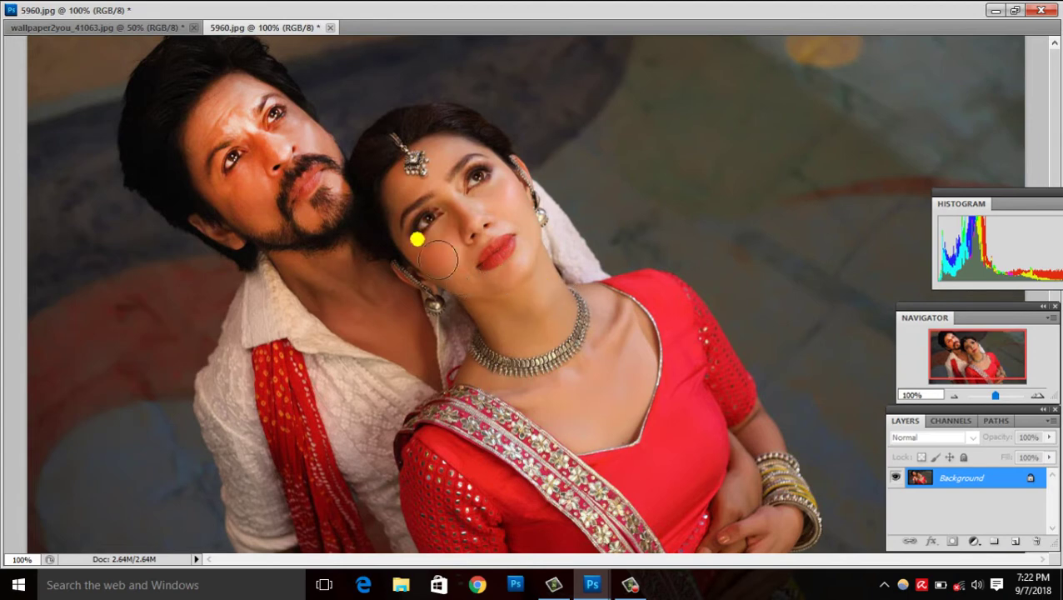
{"action": "left_click_drag", "start_coordinate": [361, 302], "coordinate": [420, 369]}
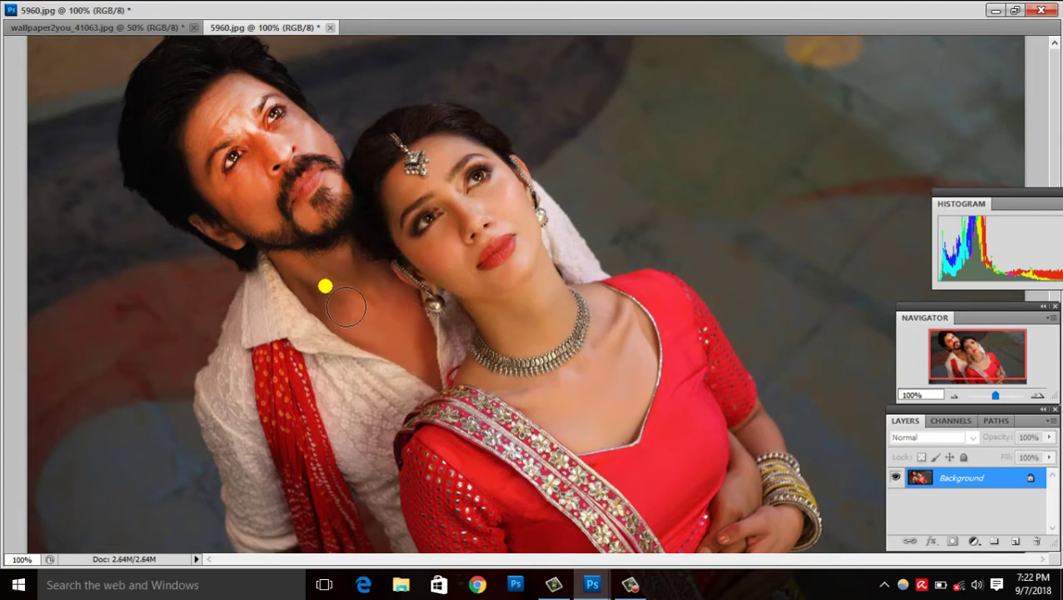
Fit the image at 66.7% and return to standard screen mode.
{"action": "key", "text": "ctrl+minus"}
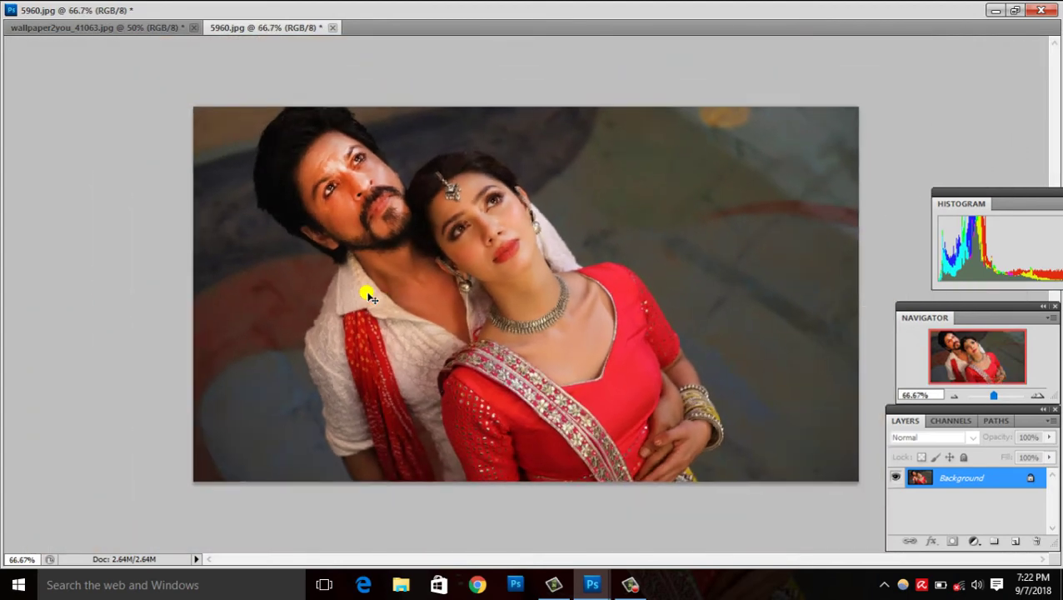
{"action": "key", "text": "f"}
{"action": "left_click", "coordinate": [414, 18]}
{"action": "left_click", "coordinate": [325, 73]}
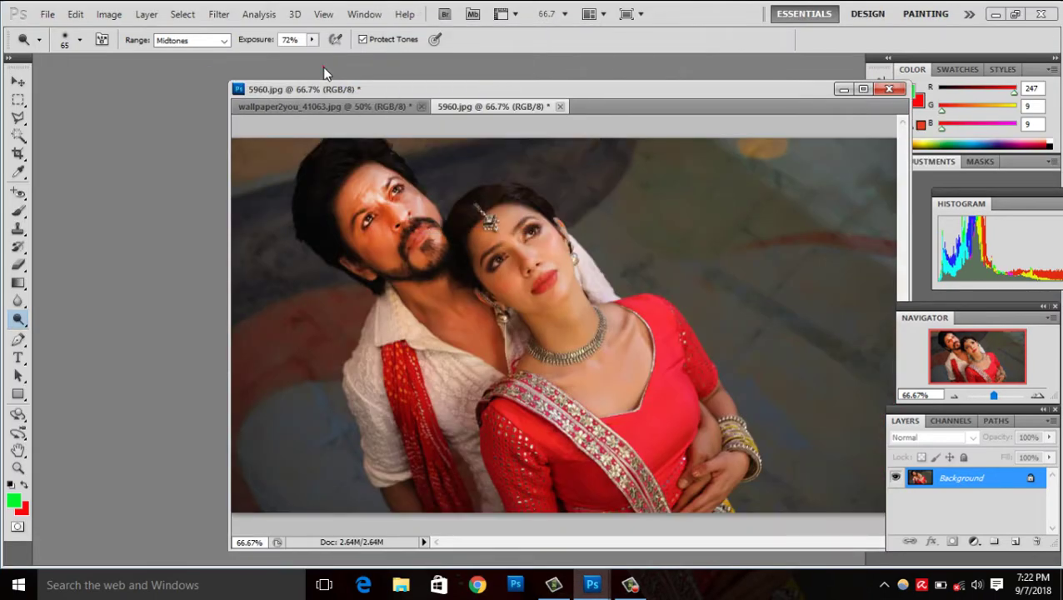
At 50% Dodge exposure, brighten the man's face and beard, then switch to wallpaper2you_41063.jpg.
{"action": "left_click", "coordinate": [310, 41]}
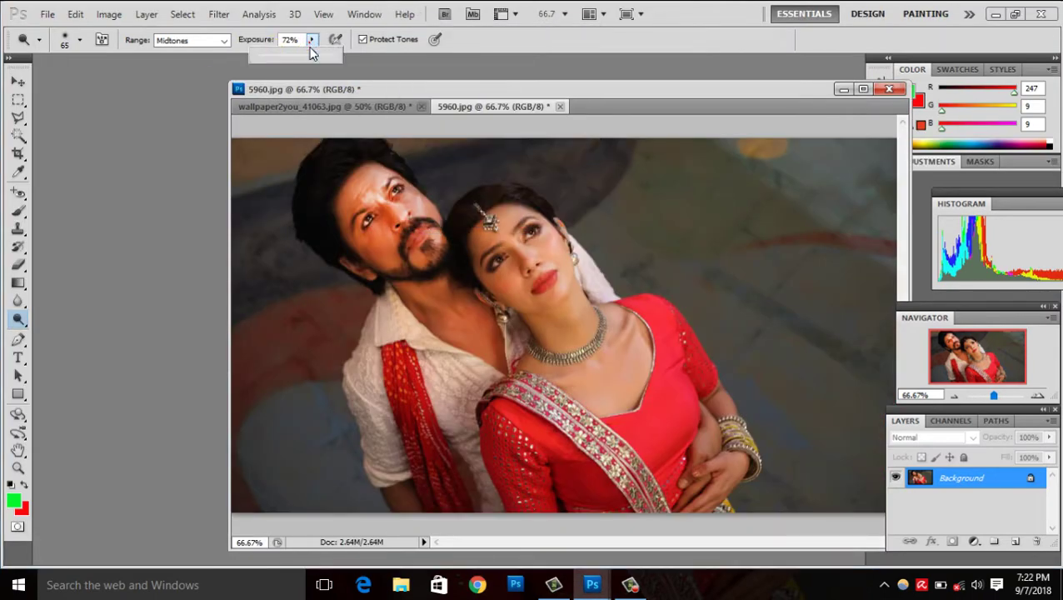
{"action": "left_click", "coordinate": [301, 55]}
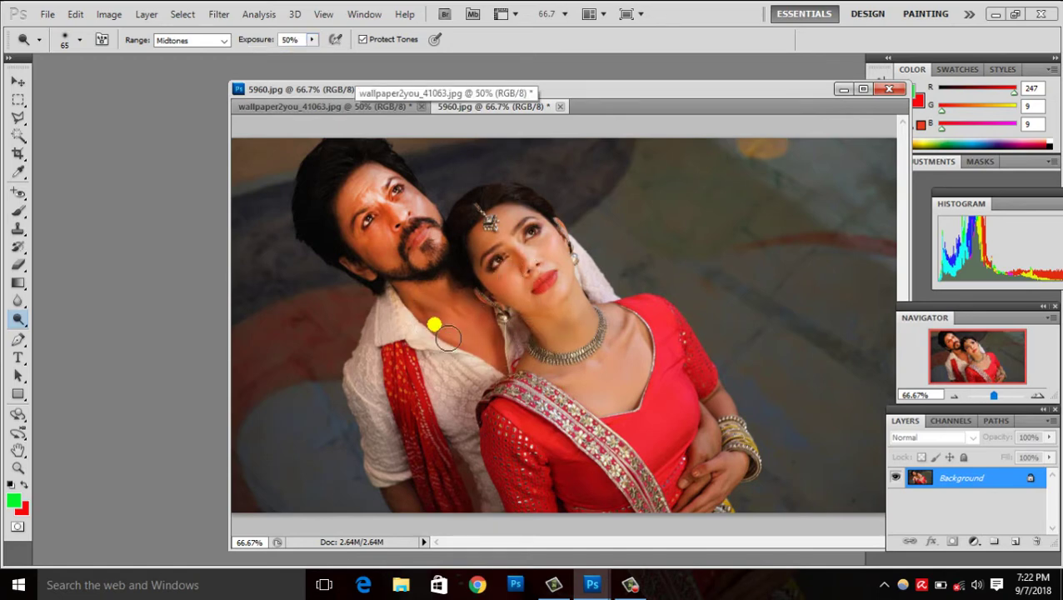
{"action": "left_click_drag", "start_coordinate": [411, 283], "coordinate": [512, 407]}
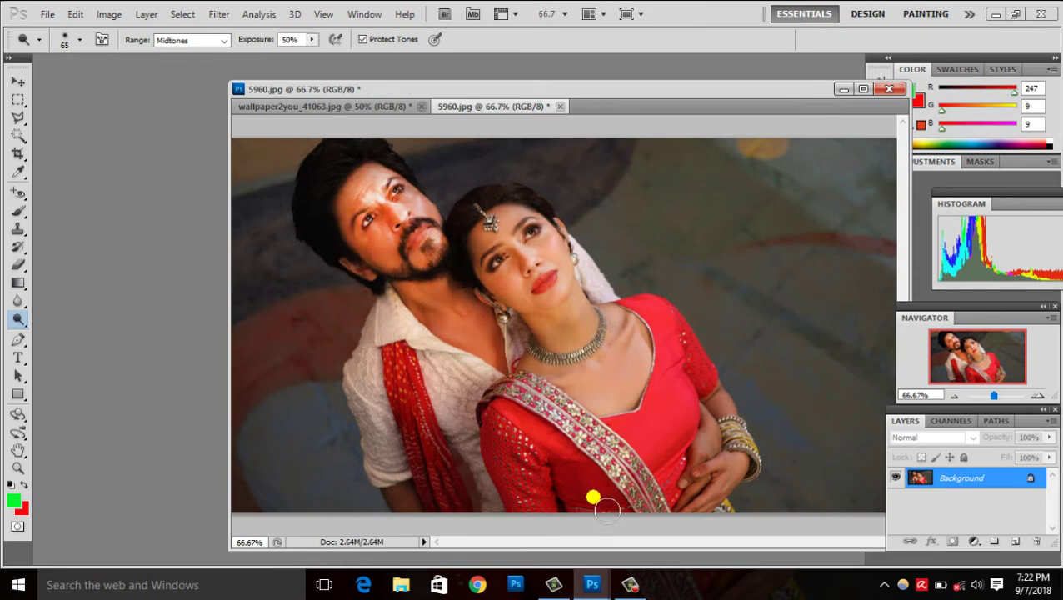
{"action": "left_click", "coordinate": [372, 109]}
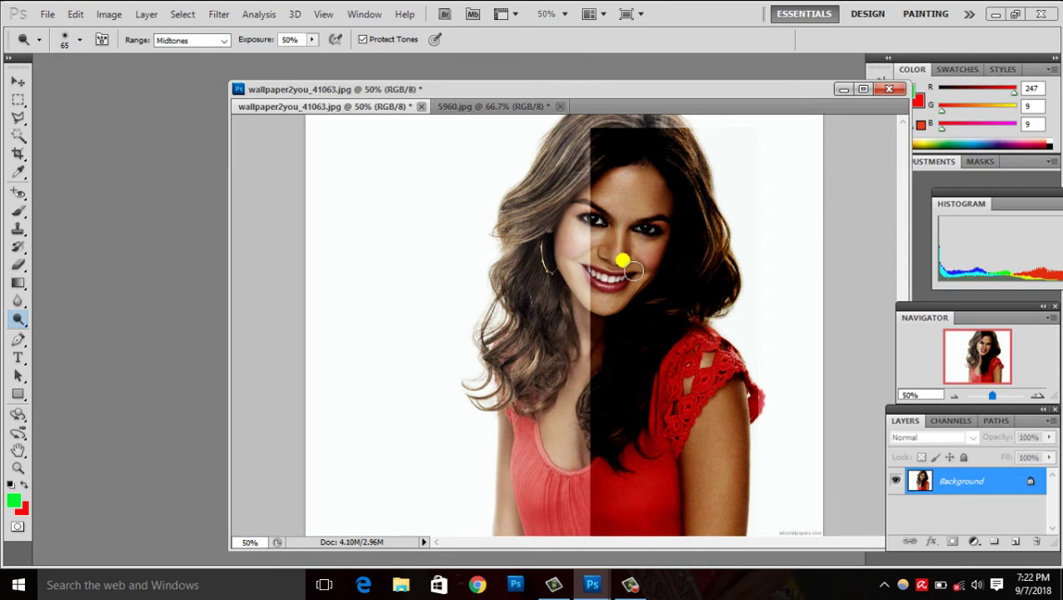
Lighten her face near the mouth and raise Dodge exposure to 87% with a larger brush.
{"action": "mouse_move", "coordinate": [623, 261]}
{"action": "left_mouse_down"}
{"action": "mouse_move", "coordinate": [610, 265]}
{"action": "mouse_move", "coordinate": [621, 200]}
{"action": "mouse_move", "coordinate": [632, 209]}
{"action": "mouse_move", "coordinate": [622, 278]}
{"action": "mouse_move", "coordinate": [657, 176]}
{"action": "mouse_move", "coordinate": [653, 214]}
{"action": "left_mouse_up"}
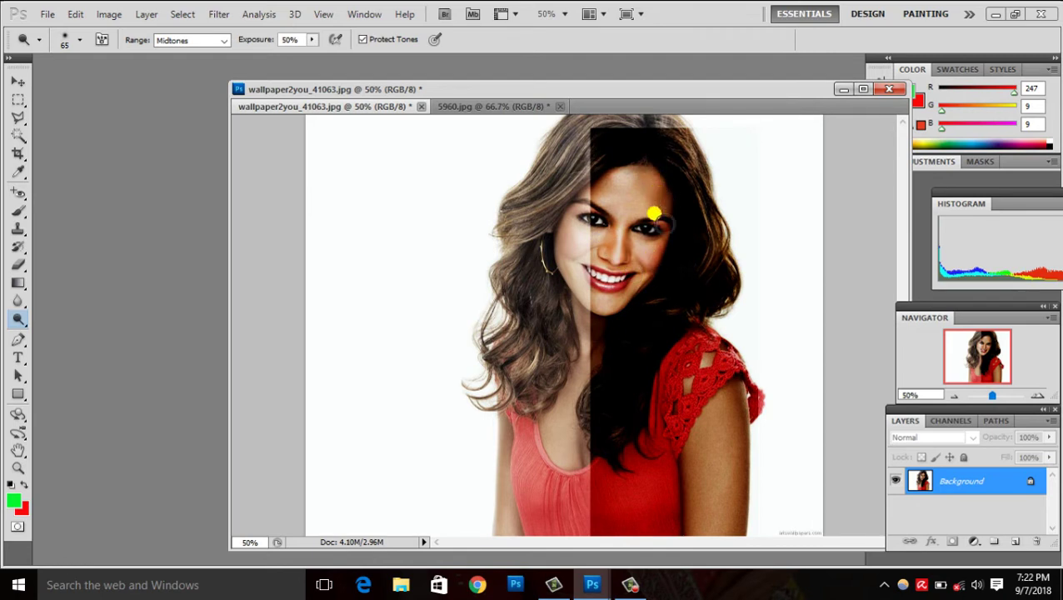
{"action": "left_click", "coordinate": [314, 40]}
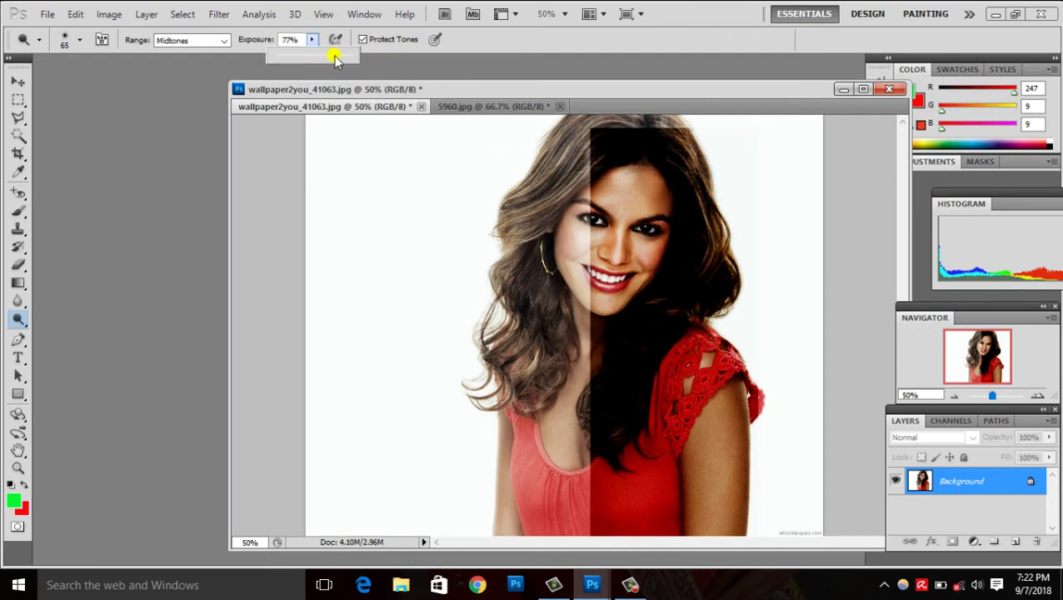
{"action": "left_click_drag", "start_coordinate": [622, 190], "coordinate": [639, 203]}
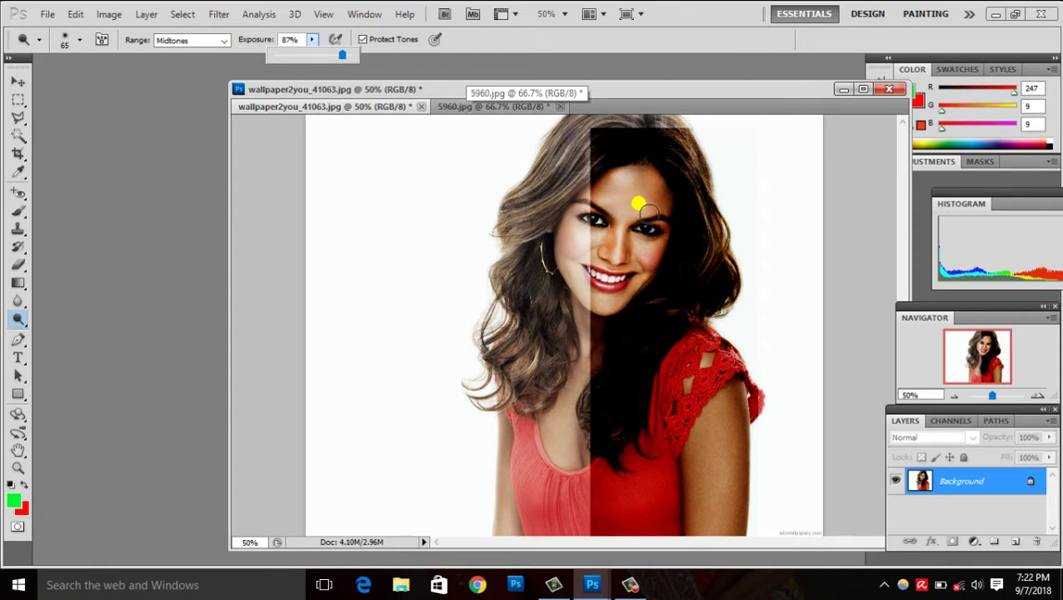
{"action": "key", "text": "bracketright"}
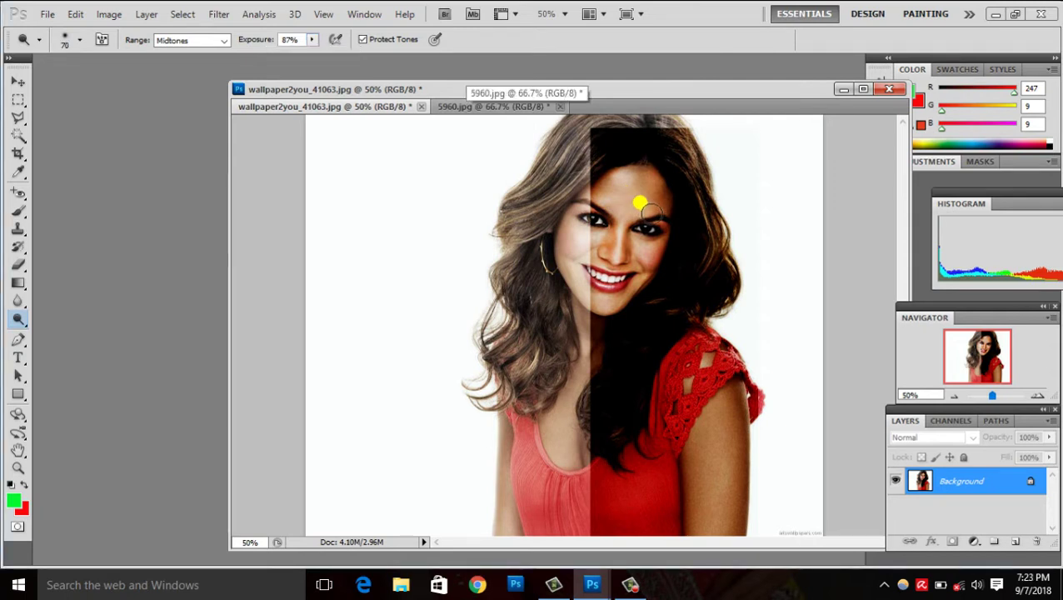
{"action": "key", "text": "bracketright"}
{"action": "key", "text": "bracketright"}
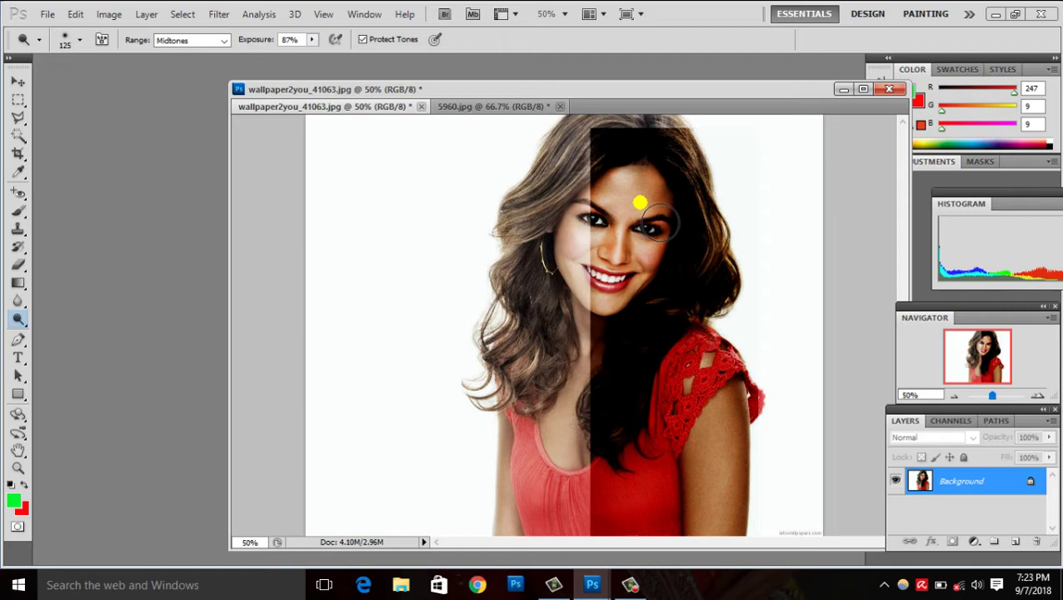
With a 200 px brush, lighten the dark right side of her face, then return to 5960.jpg.
{"action": "right_click", "coordinate": [645, 201]}
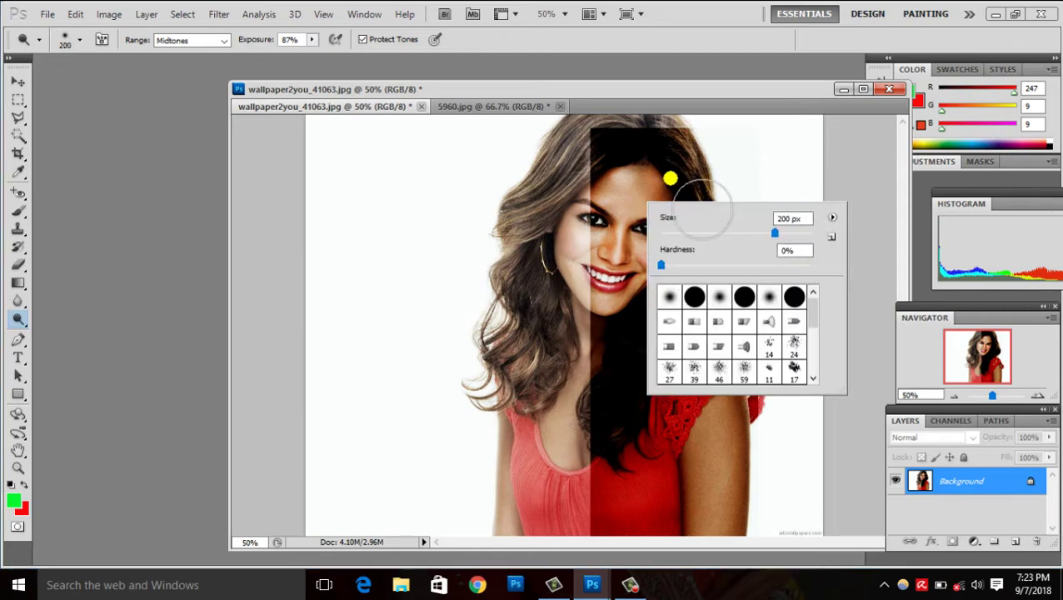
{"action": "left_click", "coordinate": [626, 198]}
{"action": "mouse_move", "coordinate": [656, 225]}
{"action": "left_mouse_down"}
{"action": "mouse_move", "coordinate": [664, 272]}
{"action": "mouse_move", "coordinate": [641, 325]}
{"action": "mouse_move", "coordinate": [677, 238]}
{"action": "mouse_move", "coordinate": [654, 337]}
{"action": "mouse_move", "coordinate": [633, 100]}
{"action": "mouse_move", "coordinate": [612, 238]}
{"action": "mouse_move", "coordinate": [658, 261]}
{"action": "mouse_move", "coordinate": [651, 146]}
{"action": "mouse_move", "coordinate": [641, 289]}
{"action": "mouse_move", "coordinate": [658, 254]}
{"action": "mouse_move", "coordinate": [625, 283]}
{"action": "mouse_move", "coordinate": [644, 424]}
{"action": "mouse_move", "coordinate": [686, 465]}
{"action": "mouse_move", "coordinate": [717, 477]}
{"action": "mouse_move", "coordinate": [731, 517]}
{"action": "mouse_move", "coordinate": [712, 396]}
{"action": "mouse_move", "coordinate": [726, 372]}
{"action": "mouse_move", "coordinate": [643, 420]}
{"action": "left_mouse_up"}
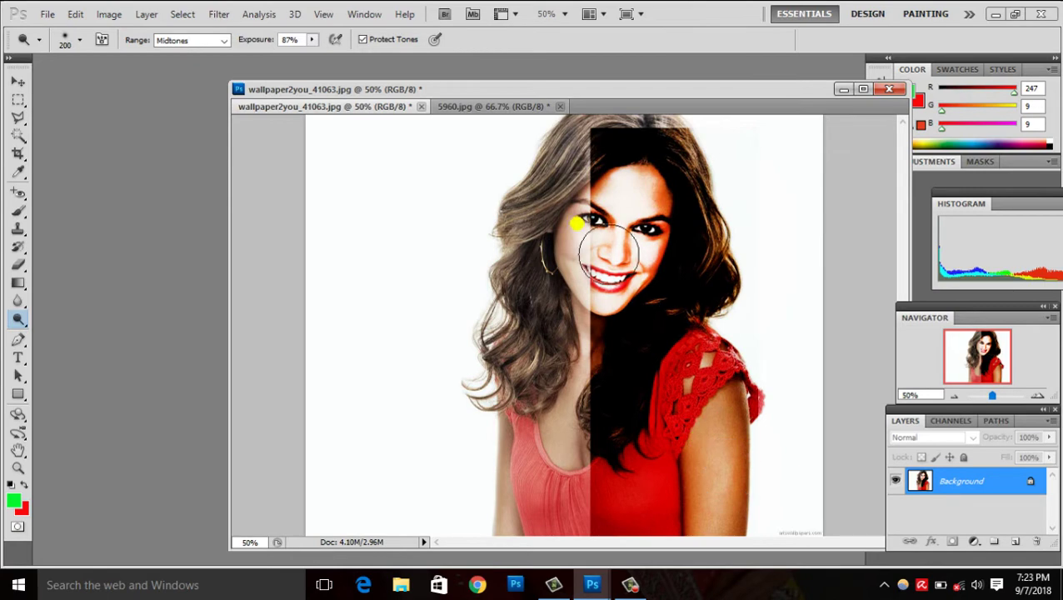
{"action": "left_click", "coordinate": [489, 107]}
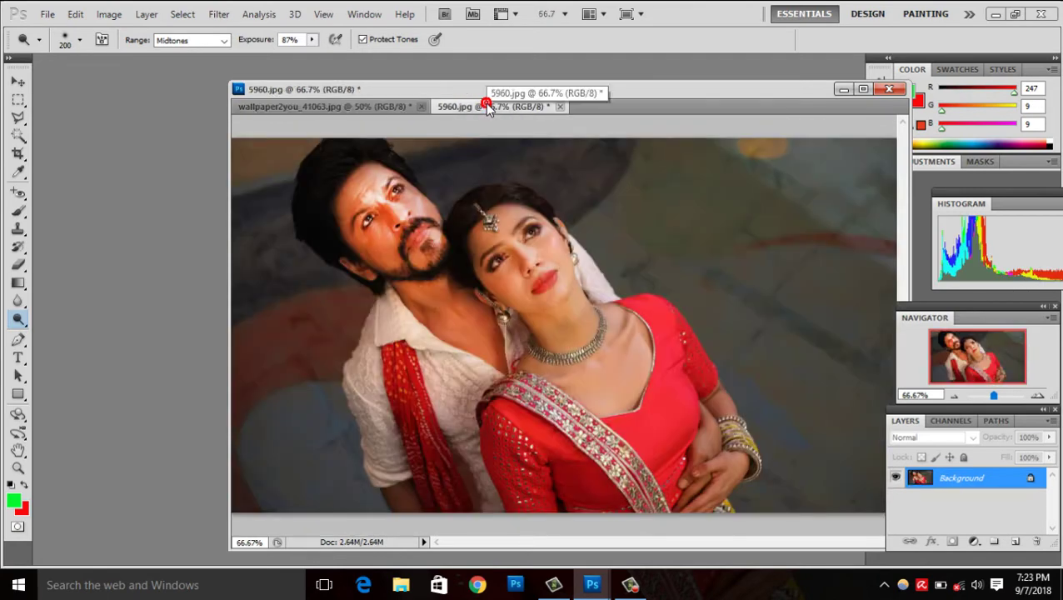
Dodge over the woman's neck and man's face, then step back two undos with Ctrl+Alt+Z.
{"action": "mouse_move", "coordinate": [662, 294]}
{"action": "left_mouse_down"}
{"action": "mouse_move", "coordinate": [410, 239]}
{"action": "mouse_move", "coordinate": [737, 448]}
{"action": "mouse_move", "coordinate": [579, 400]}
{"action": "mouse_move", "coordinate": [391, 307]}
{"action": "mouse_move", "coordinate": [518, 325]}
{"action": "mouse_move", "coordinate": [590, 210]}
{"action": "mouse_move", "coordinate": [429, 448]}
{"action": "mouse_move", "coordinate": [407, 294]}
{"action": "mouse_move", "coordinate": [588, 388]}
{"action": "left_mouse_up"}
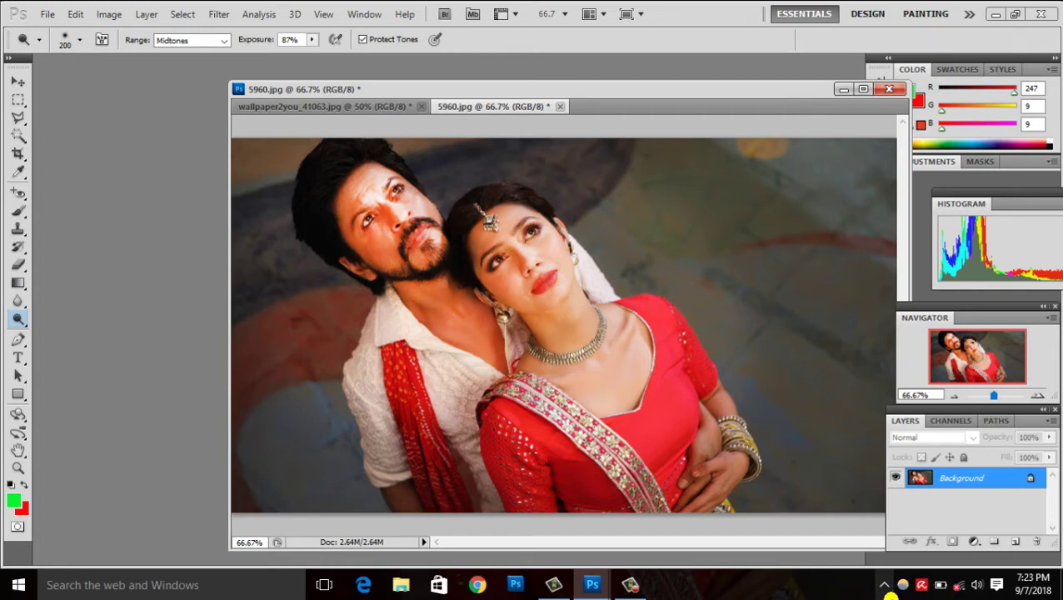
{"action": "key", "text": "ctrl+alt+z"}
{"action": "key", "text": "ctrl+alt+z"}
{"action": "key", "text": "ctrl+alt+z"}
{"action": "key", "text": "ctrl+alt+z"}
{"action": "key", "text": "ctrl+alt+z"}
{"action": "key", "text": "ctrl+alt+z"}
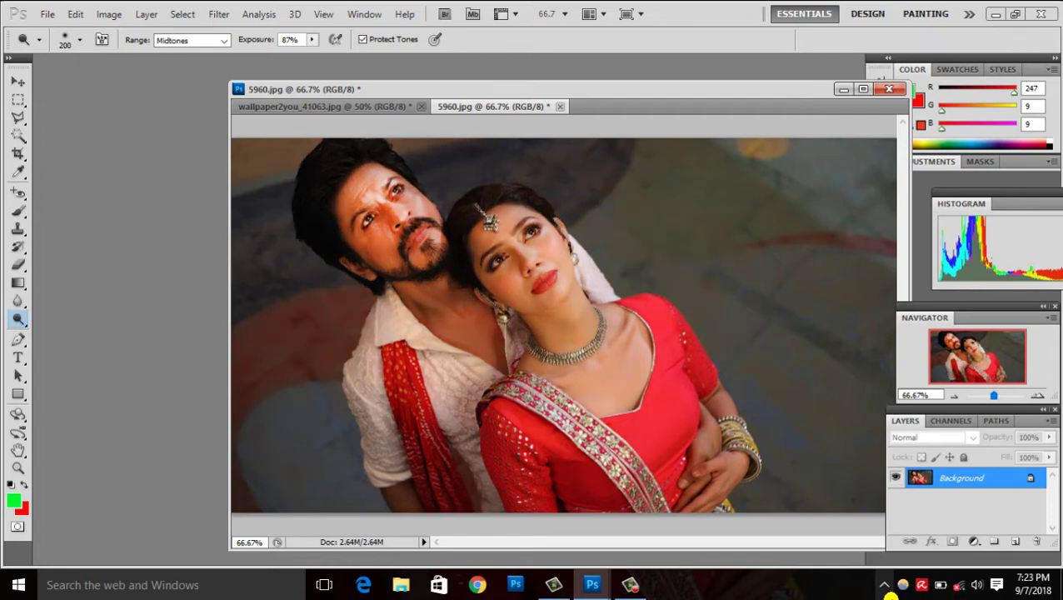
{"action": "key", "text": "ctrl+alt+z"}
{"action": "key", "text": "ctrl+alt+z"}
{"action": "key", "text": "ctrl+alt+z"}
{"action": "key", "text": "ctrl+alt+z"}
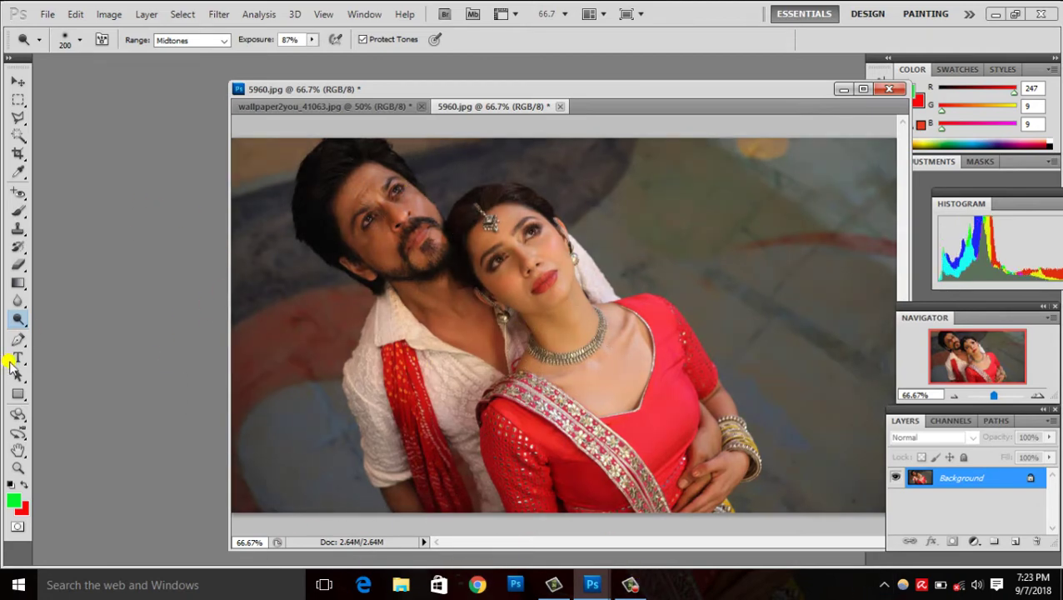
Switch to the Burn Tool, darken around the man's shirt collar, then open Curves.
{"action": "left_click", "coordinate": [18, 319]}
{"action": "left_click", "coordinate": [64, 330]}
{"action": "left_click_drag", "start_coordinate": [446, 339], "coordinate": [461, 354]}
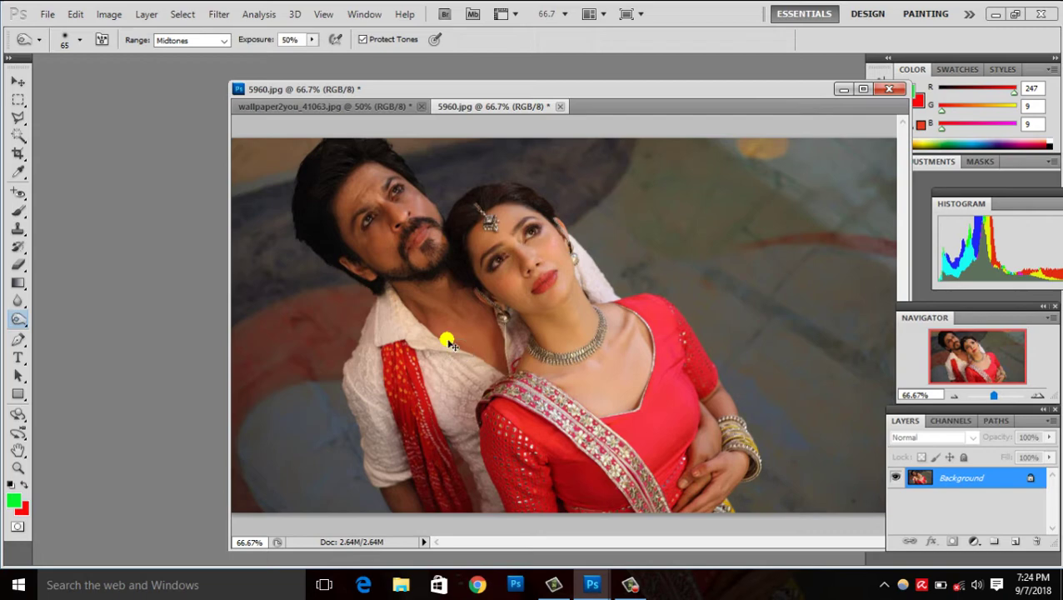
{"action": "key", "text": "ctrl+m"}
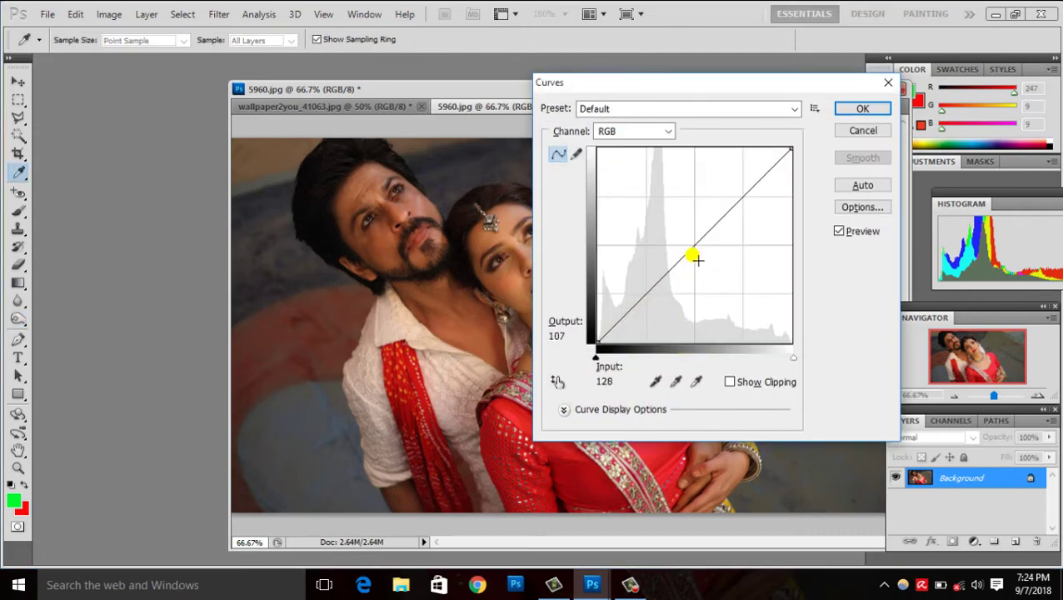
Lift the RGB curve midpoint from input 75 to output 156 and apply it.
{"action": "left_click_drag", "start_coordinate": [698, 260], "coordinate": [673, 239]}
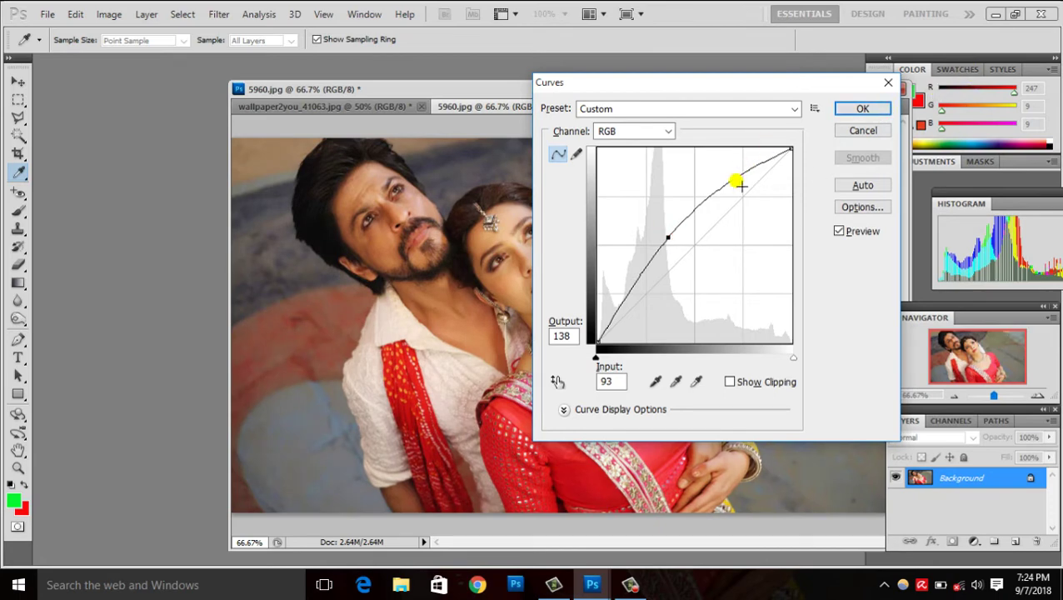
{"action": "left_click", "coordinate": [680, 223]}
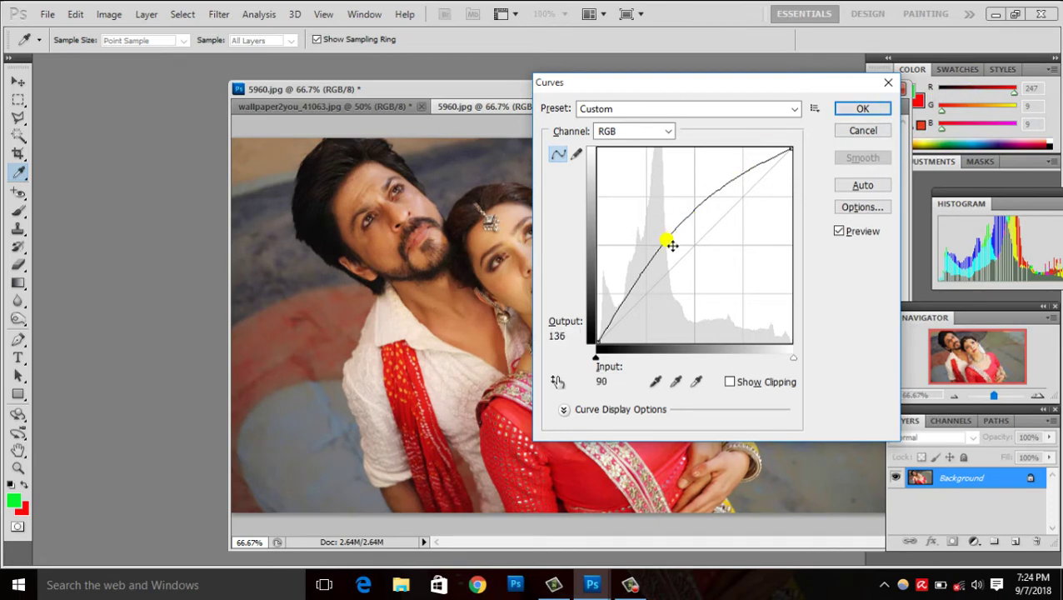
{"action": "left_click_drag", "start_coordinate": [667, 241], "coordinate": [647, 217]}
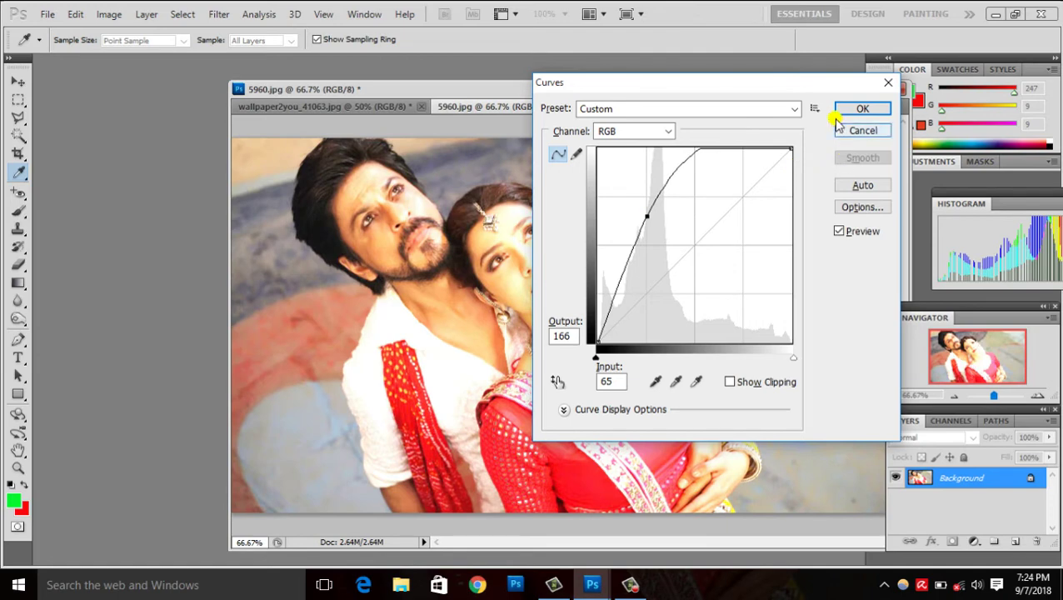
{"action": "left_click_drag", "start_coordinate": [651, 221], "coordinate": [659, 231]}
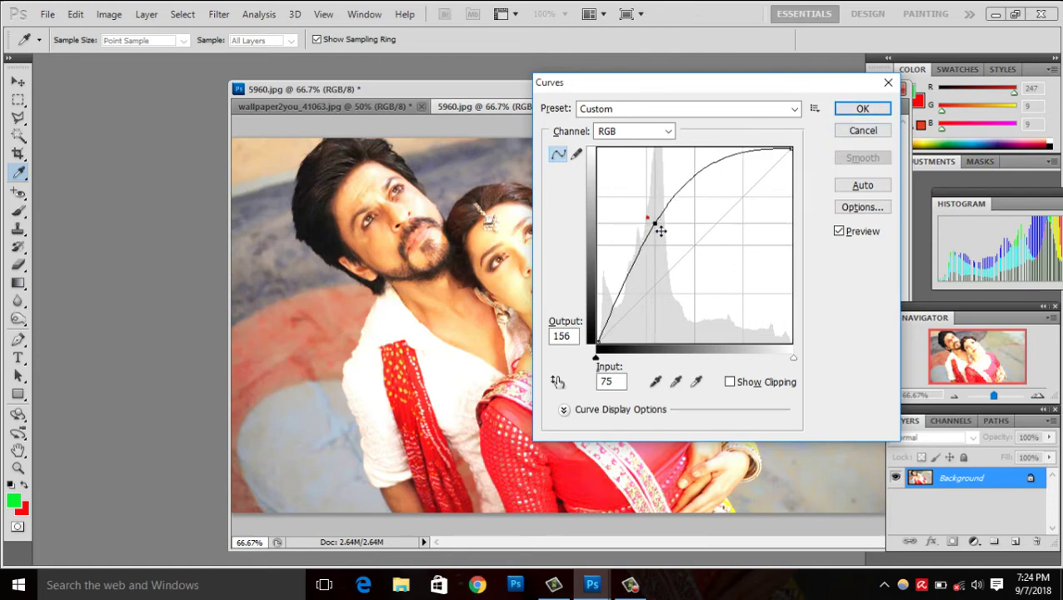
{"action": "left_click", "coordinate": [850, 108]}
{"action": "key", "text": "o"}
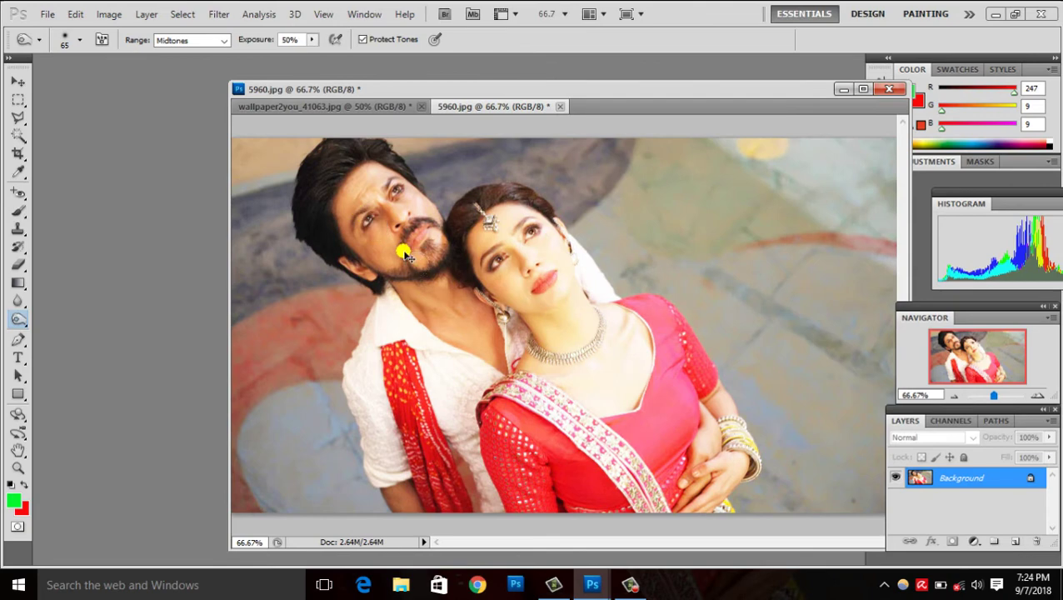
Enlarge the Dodge brush to 150 px and lighten the man's face from neck to eye.
{"action": "key", "text": "ctrl+plus"}
{"action": "key", "text": "ctrl+minus"}
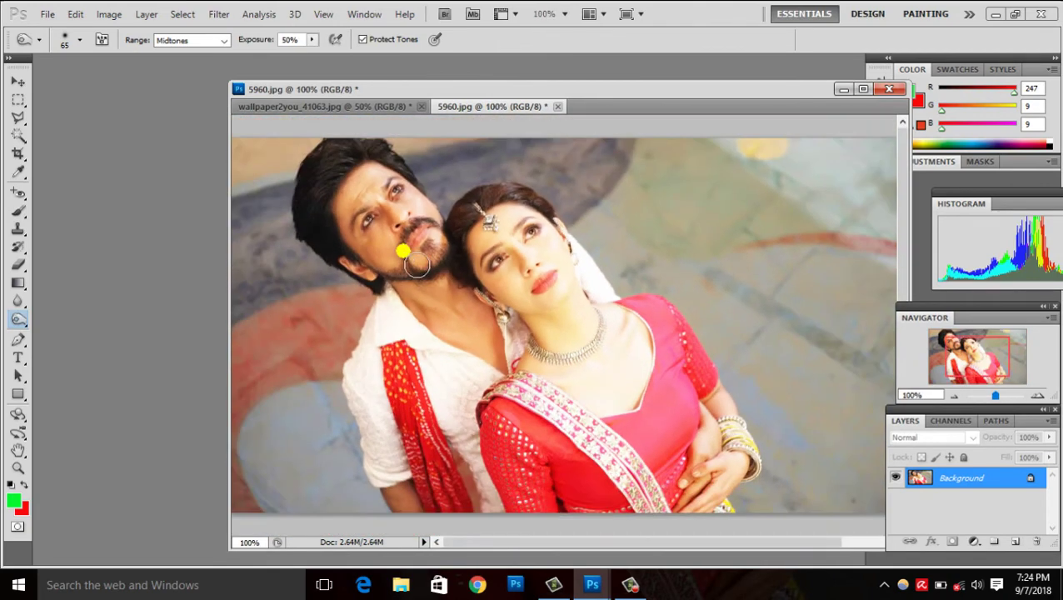
{"action": "left_click_drag", "start_coordinate": [411, 308], "coordinate": [408, 238]}
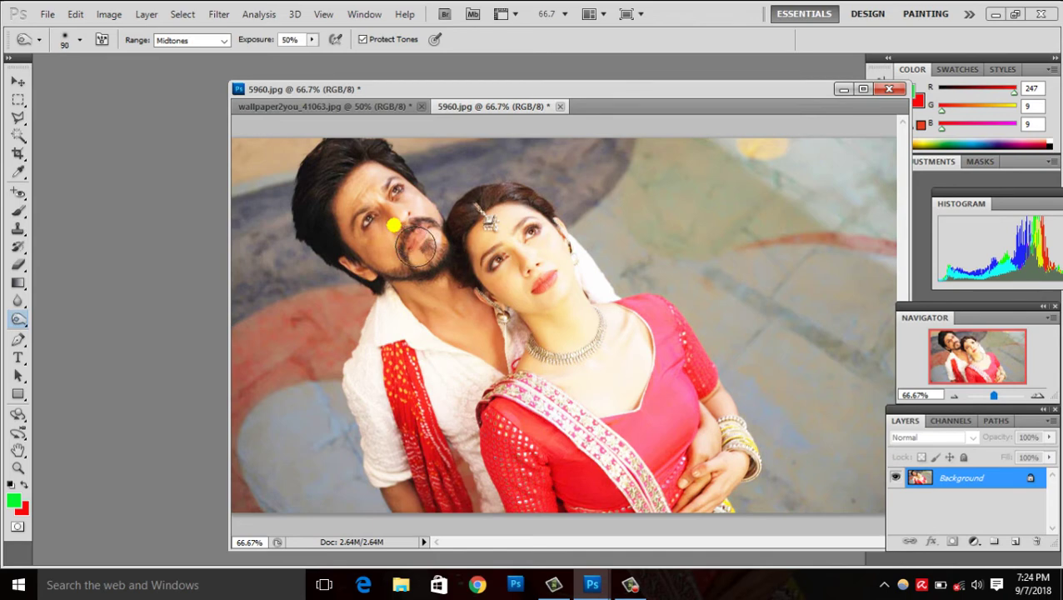
{"action": "key", "text": "bracketright"}
{"action": "key", "text": "bracketright"}
{"action": "key", "text": "bracketright"}
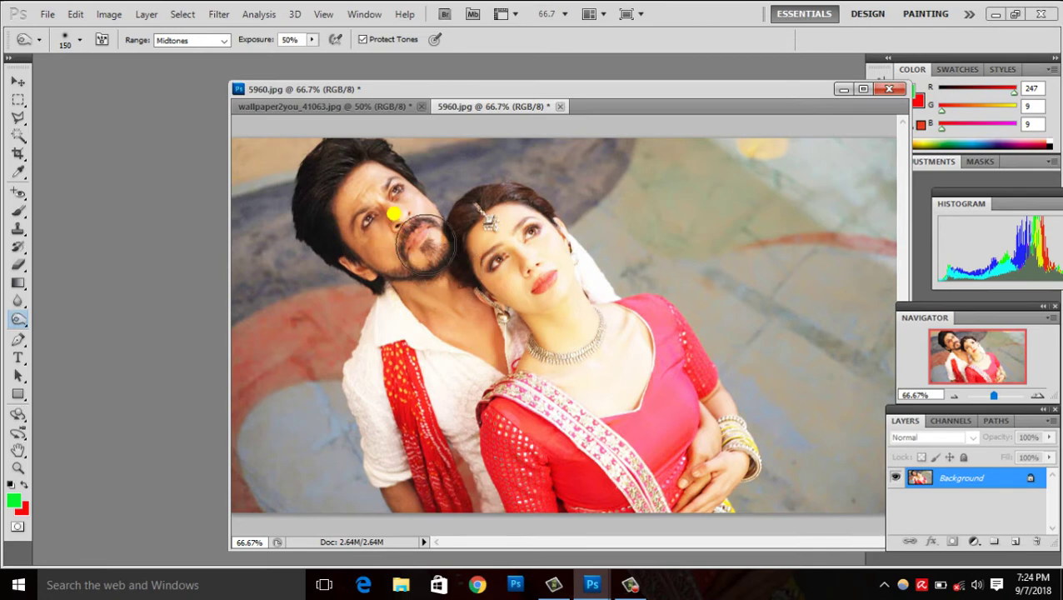
{"action": "mouse_move", "coordinate": [425, 241]}
{"action": "left_mouse_down"}
{"action": "mouse_move", "coordinate": [410, 223]}
{"action": "mouse_move", "coordinate": [446, 283]}
{"action": "mouse_move", "coordinate": [387, 237]}
{"action": "mouse_move", "coordinate": [453, 226]}
{"action": "mouse_move", "coordinate": [454, 267]}
{"action": "mouse_move", "coordinate": [471, 257]}
{"action": "mouse_move", "coordinate": [593, 301]}
{"action": "mouse_move", "coordinate": [570, 290]}
{"action": "mouse_move", "coordinate": [610, 351]}
{"action": "mouse_move", "coordinate": [608, 327]}
{"action": "mouse_move", "coordinate": [544, 277]}
{"action": "mouse_move", "coordinate": [570, 285]}
{"action": "mouse_move", "coordinate": [543, 241]}
{"action": "mouse_move", "coordinate": [674, 408]}
{"action": "mouse_move", "coordinate": [654, 409]}
{"action": "mouse_move", "coordinate": [629, 354]}
{"action": "mouse_move", "coordinate": [605, 397]}
{"action": "mouse_move", "coordinate": [703, 340]}
{"action": "mouse_move", "coordinate": [619, 392]}
{"action": "mouse_move", "coordinate": [560, 285]}
{"action": "mouse_move", "coordinate": [582, 281]}
{"action": "mouse_move", "coordinate": [434, 296]}
{"action": "mouse_move", "coordinate": [444, 272]}
{"action": "mouse_move", "coordinate": [430, 299]}
{"action": "left_mouse_up"}
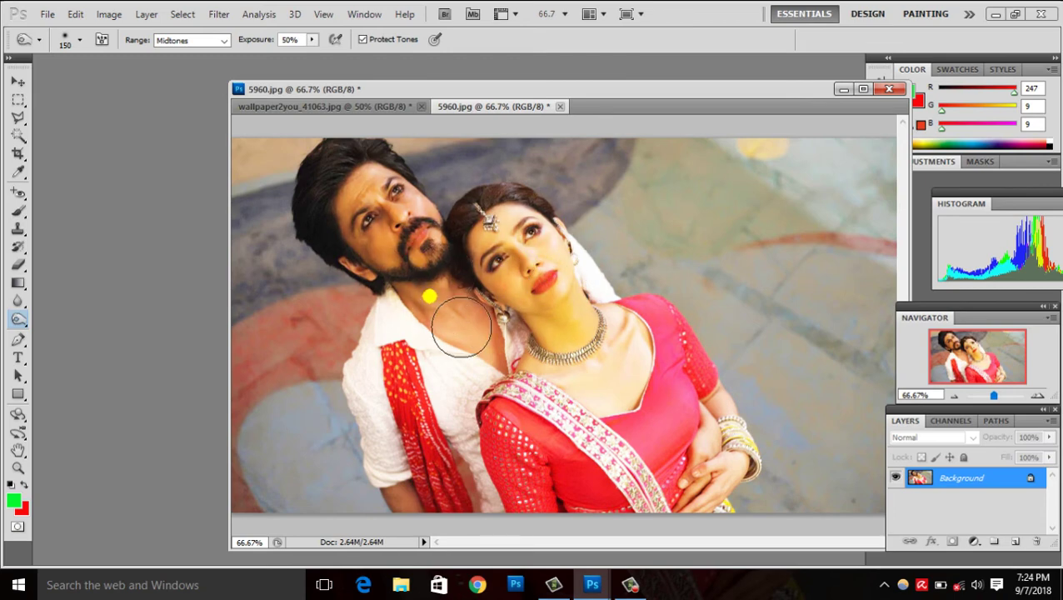
{"action": "key", "text": "ctrl+plus"}
Dismiss the locked-layer error and stroke over the man's face.
{"action": "left_click", "coordinate": [431, 302]}
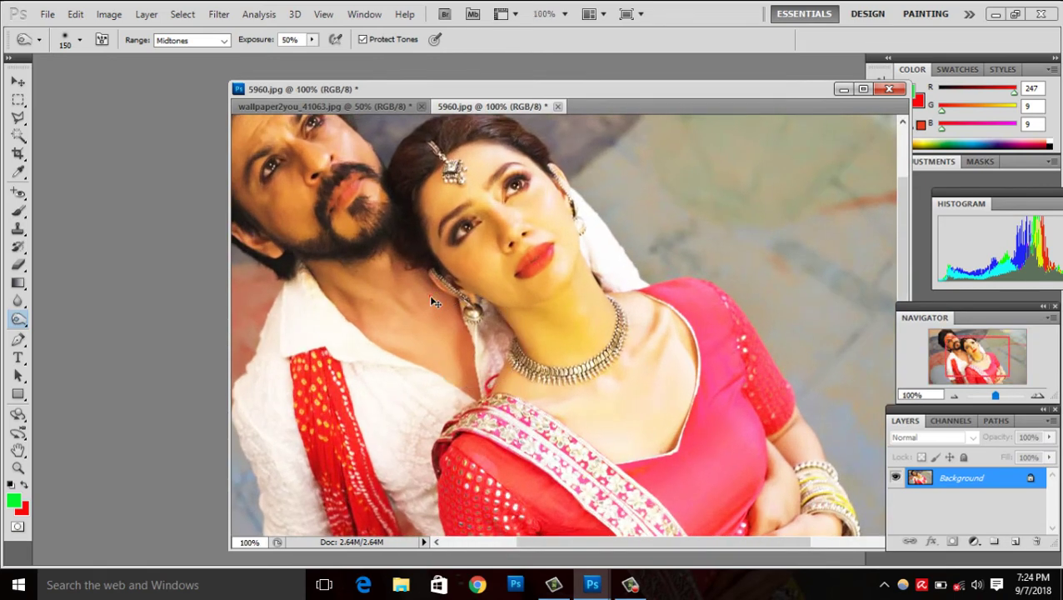
{"action": "right_click", "coordinate": [391, 243]}
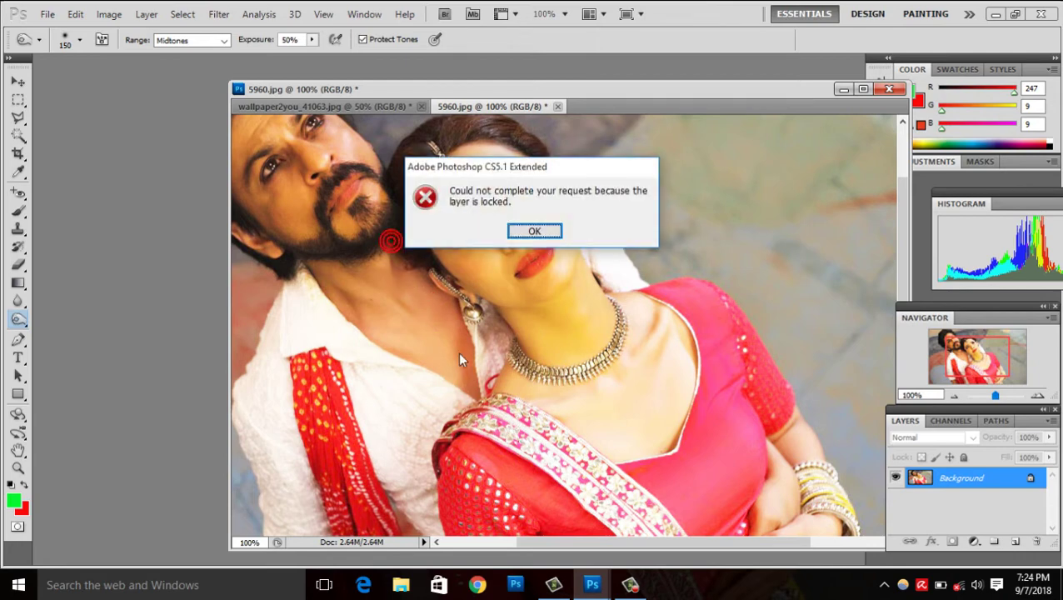
{"action": "left_click", "coordinate": [534, 231]}
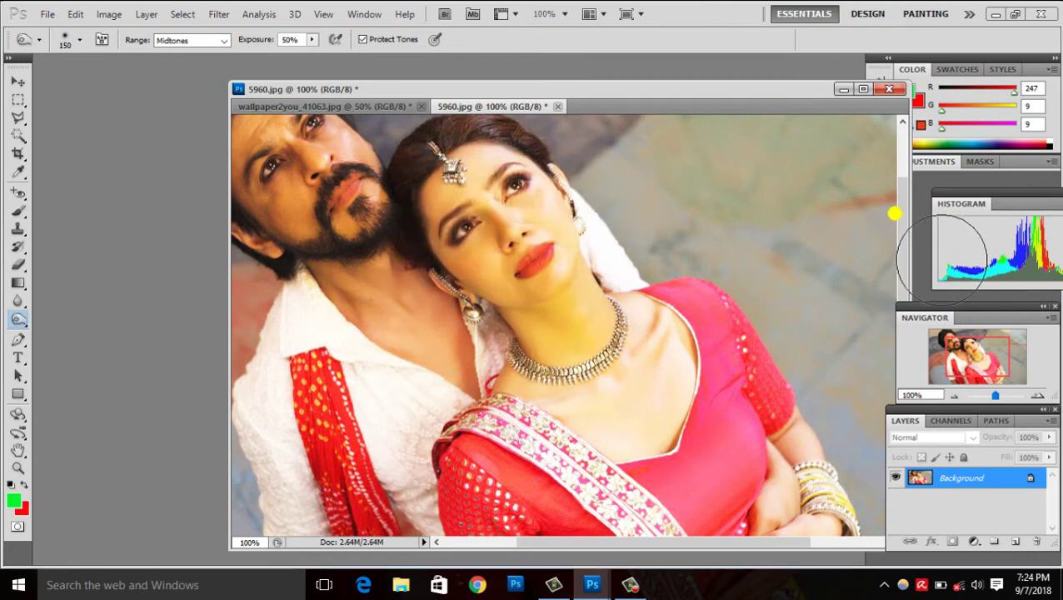
{"action": "left_click_drag", "start_coordinate": [896, 200], "coordinate": [898, 159]}
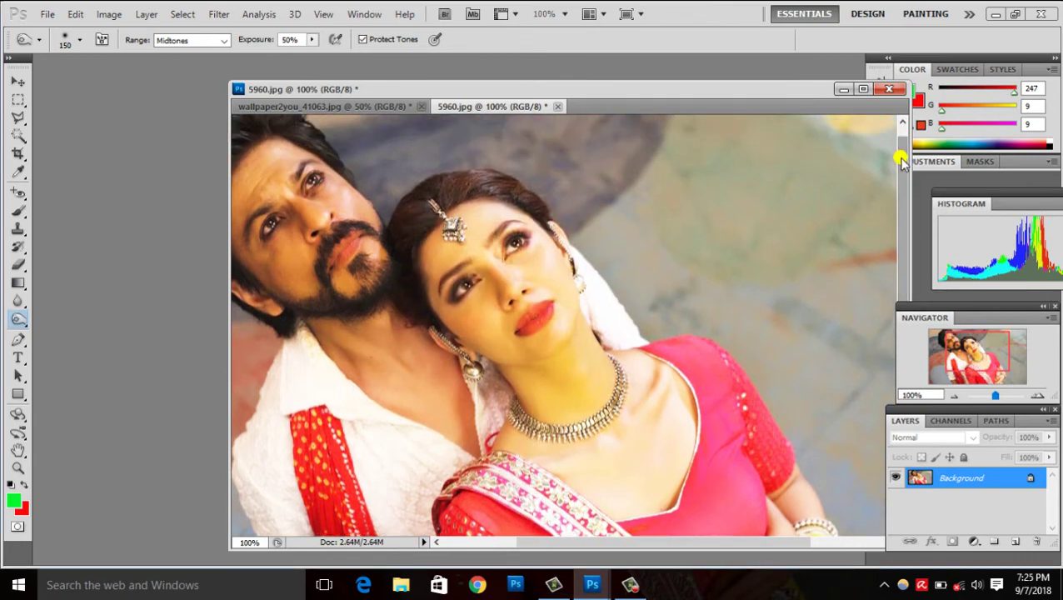
{"action": "left_click_drag", "start_coordinate": [304, 220], "coordinate": [343, 215]}
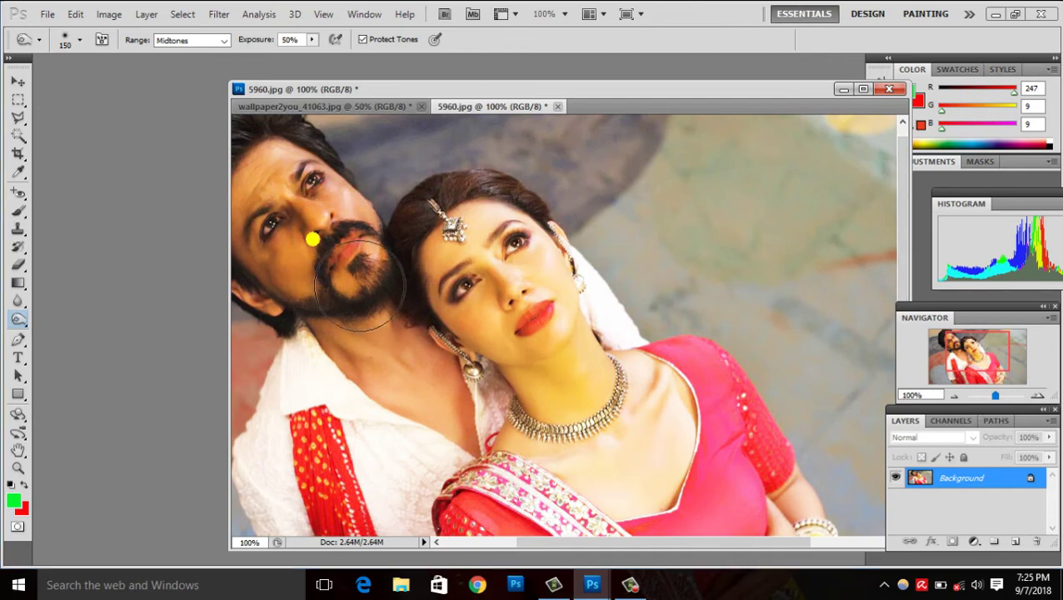
At Midtones with 76% exposure, darken the man's face and the woman's neck and chest.
{"action": "left_click", "coordinate": [222, 44]}
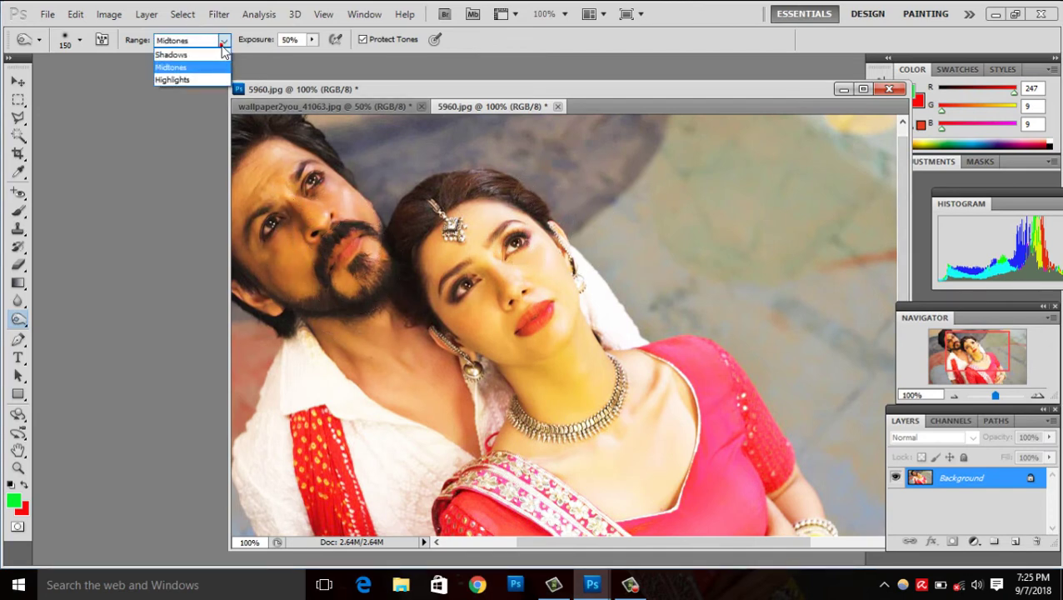
{"action": "left_click", "coordinate": [312, 41]}
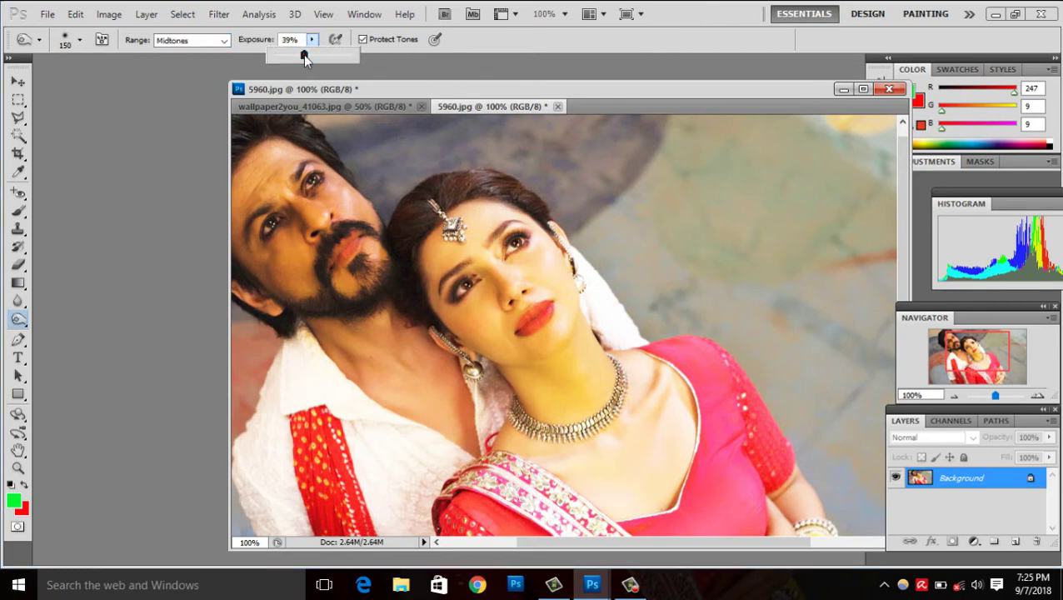
{"action": "mouse_move", "coordinate": [285, 209]}
{"action": "left_mouse_down"}
{"action": "mouse_move", "coordinate": [368, 304]}
{"action": "mouse_move", "coordinate": [301, 190]}
{"action": "left_mouse_up"}
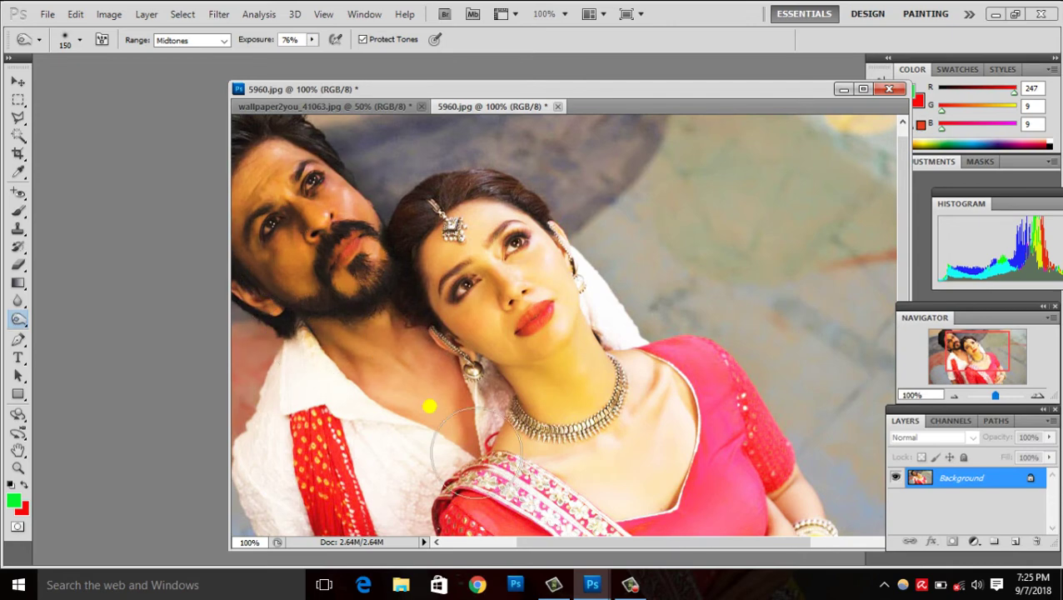
{"action": "left_click_drag", "start_coordinate": [428, 403], "coordinate": [495, 388]}
Zoom out and undo the last burn strokes, including the darkening on the woman's neck.
{"action": "key", "text": "ctrl+minus"}
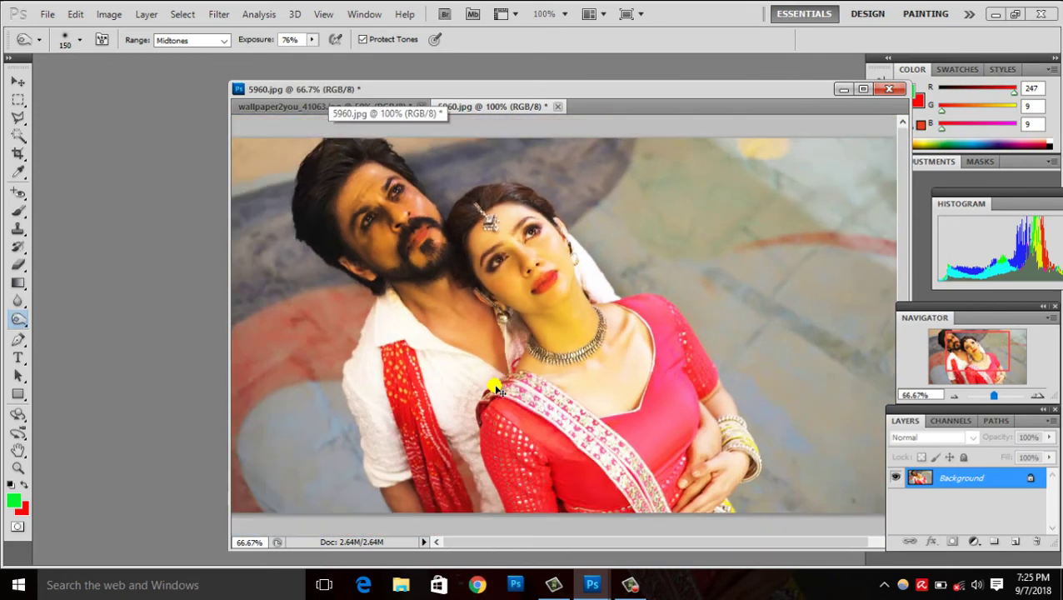
{"action": "key", "text": "ctrl+minus"}
{"action": "key", "text": "ctrl+minus"}
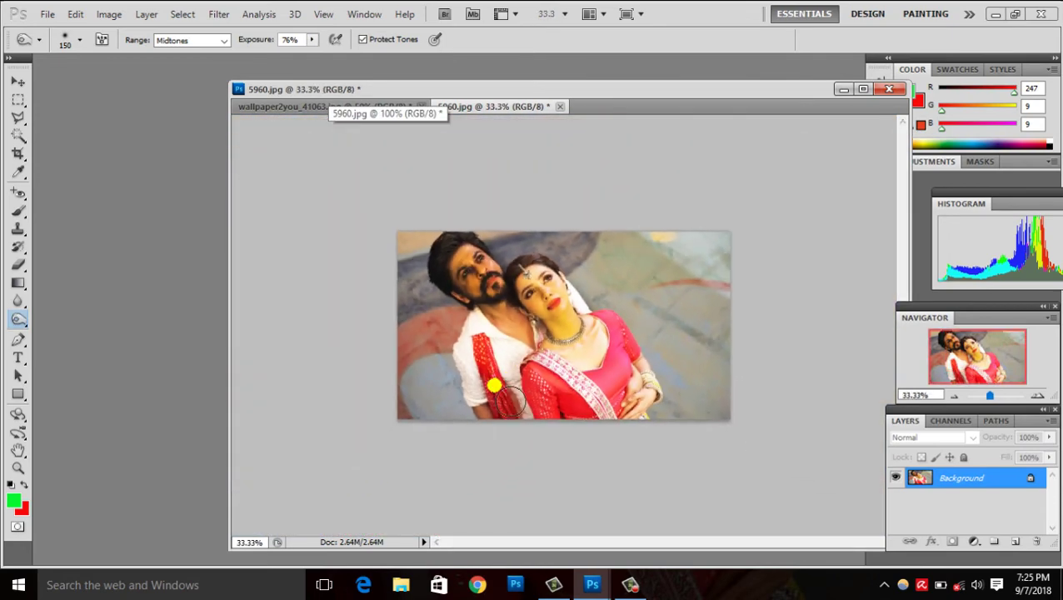
{"action": "key", "text": "ctrl+alt+z"}
{"action": "key", "text": "ctrl+alt+z"}
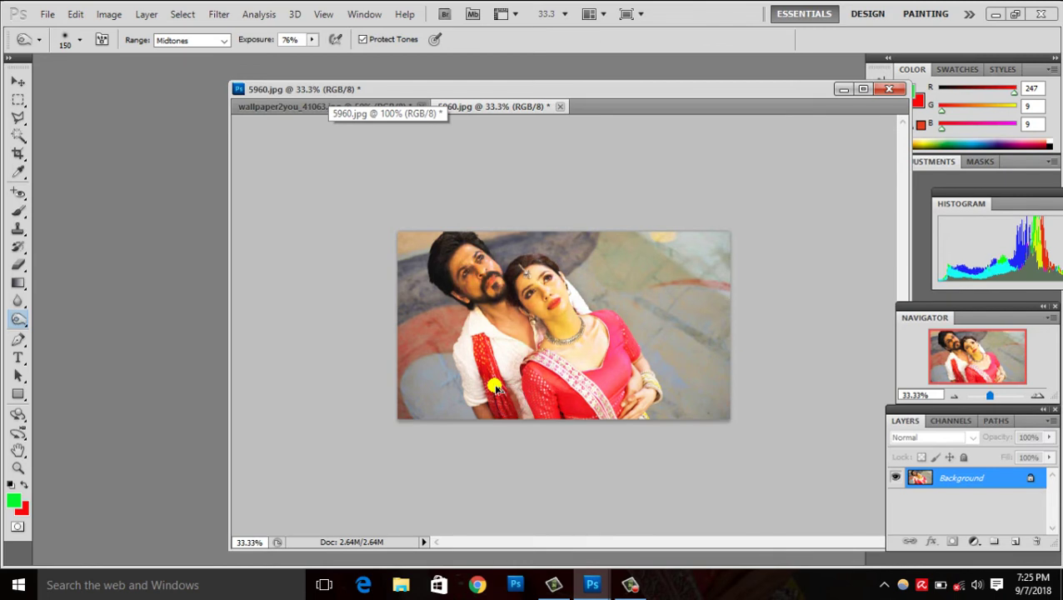
{"action": "key", "text": "ctrl+alt+z"}
{"action": "key", "text": "ctrl+alt+z"}
{"action": "key", "text": "ctrl+alt+z"}
{"action": "key", "text": "ctrl+alt+z"}
{"action": "key", "text": "ctrl+alt+z"}
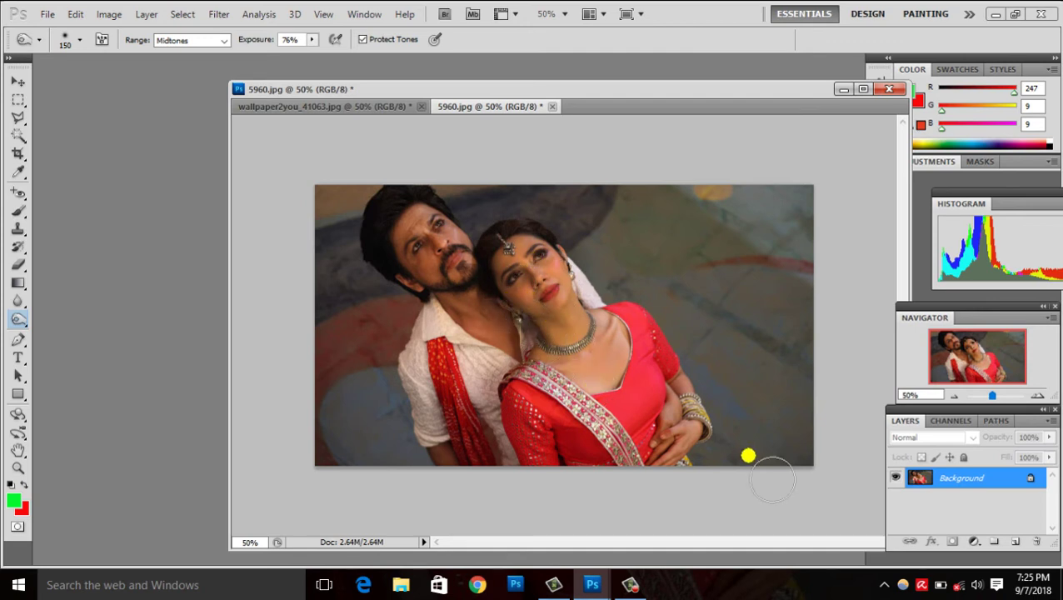
{"action": "key", "text": "ctrl+z"}
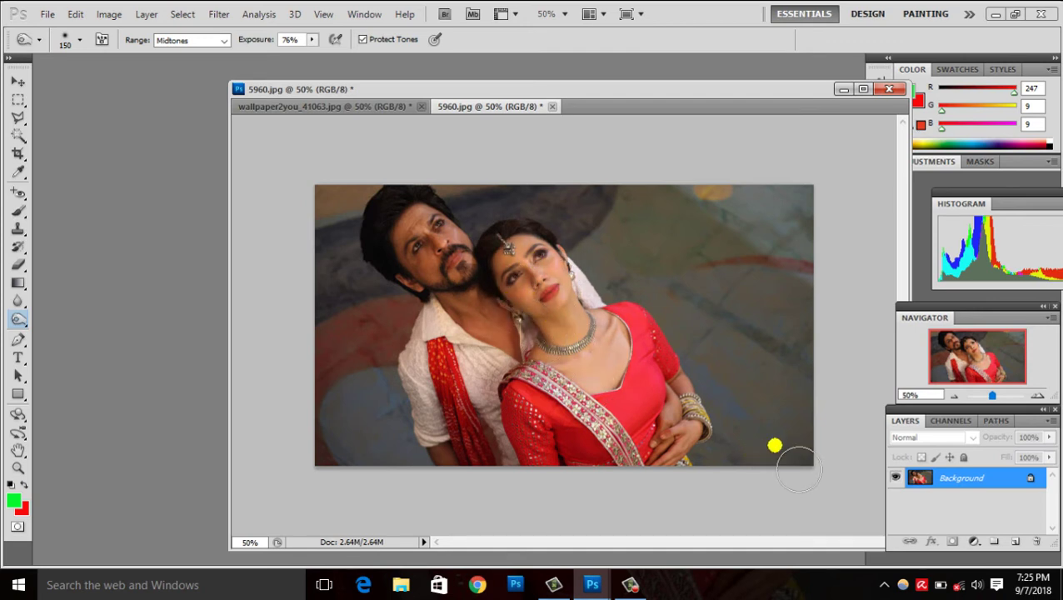
Switch to the Sponge tool in Desaturate mode at 50% flow.
{"action": "left_click", "coordinate": [18, 319]}
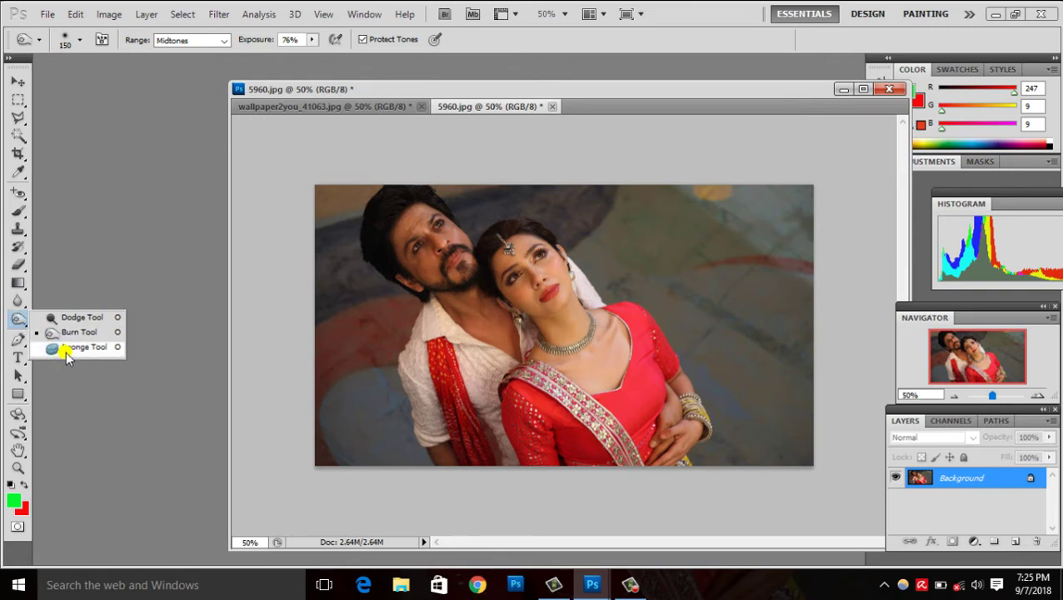
{"action": "left_click", "coordinate": [66, 351]}
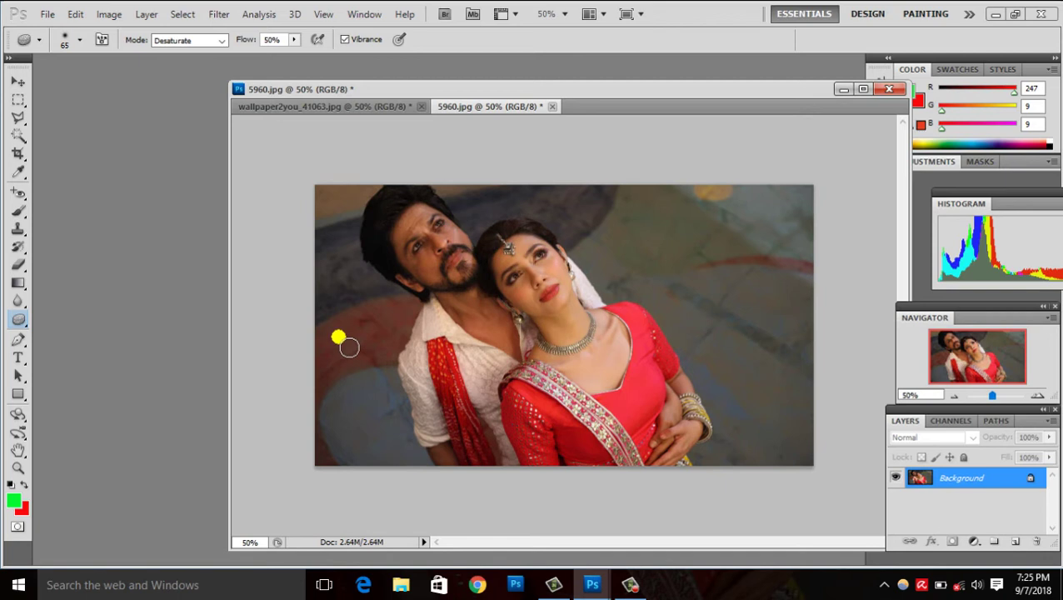
{"action": "right_click", "coordinate": [20, 322]}
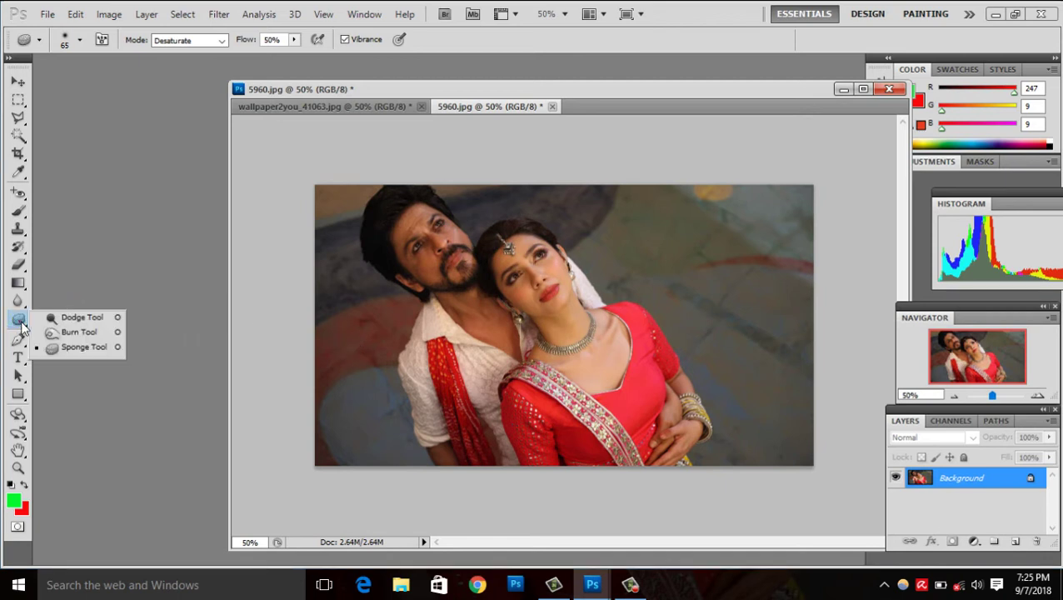
{"action": "left_click", "coordinate": [145, 233]}
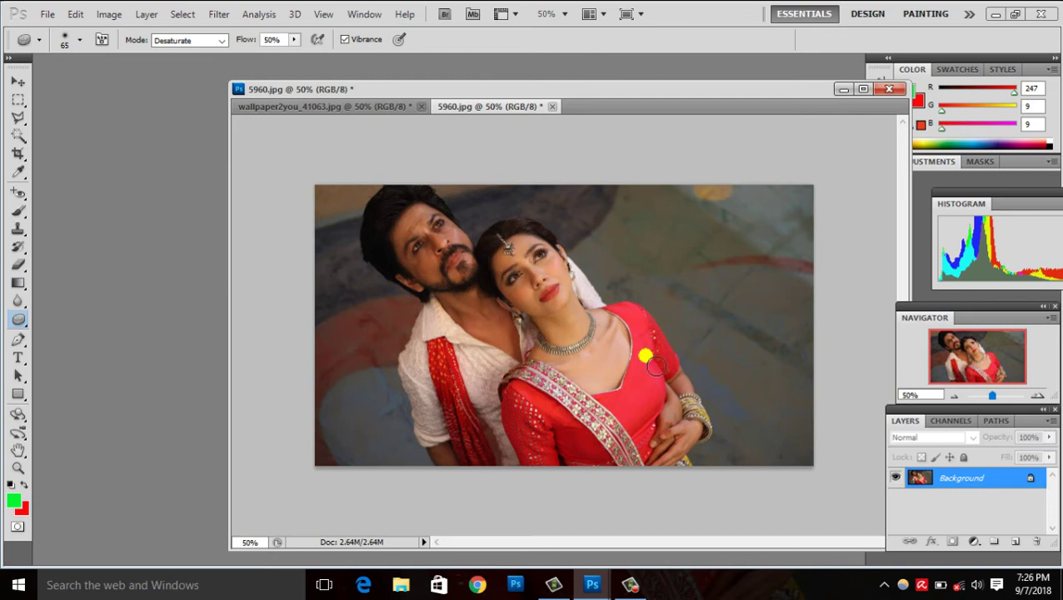
Raise the Sponge brush to 250 and desaturate both faces, necks and the woman's chest.
{"action": "key", "text": "bracketright"}
{"action": "key", "text": "bracketright"}
{"action": "key", "text": "bracketright"}
{"action": "key", "text": "bracketright"}
{"action": "key", "text": "bracketright"}
{"action": "key", "text": "bracketright"}
{"action": "key", "text": "bracketright"}
{"action": "key", "text": "bracketright"}
{"action": "key", "text": "bracketright"}
{"action": "mouse_move", "coordinate": [685, 391]}
{"action": "left_mouse_down"}
{"action": "mouse_move", "coordinate": [594, 353]}
{"action": "mouse_move", "coordinate": [563, 356]}
{"action": "mouse_move", "coordinate": [627, 413]}
{"action": "mouse_move", "coordinate": [541, 333]}
{"action": "mouse_move", "coordinate": [442, 274]}
{"action": "mouse_move", "coordinate": [568, 308]}
{"action": "mouse_move", "coordinate": [518, 250]}
{"action": "left_mouse_up"}
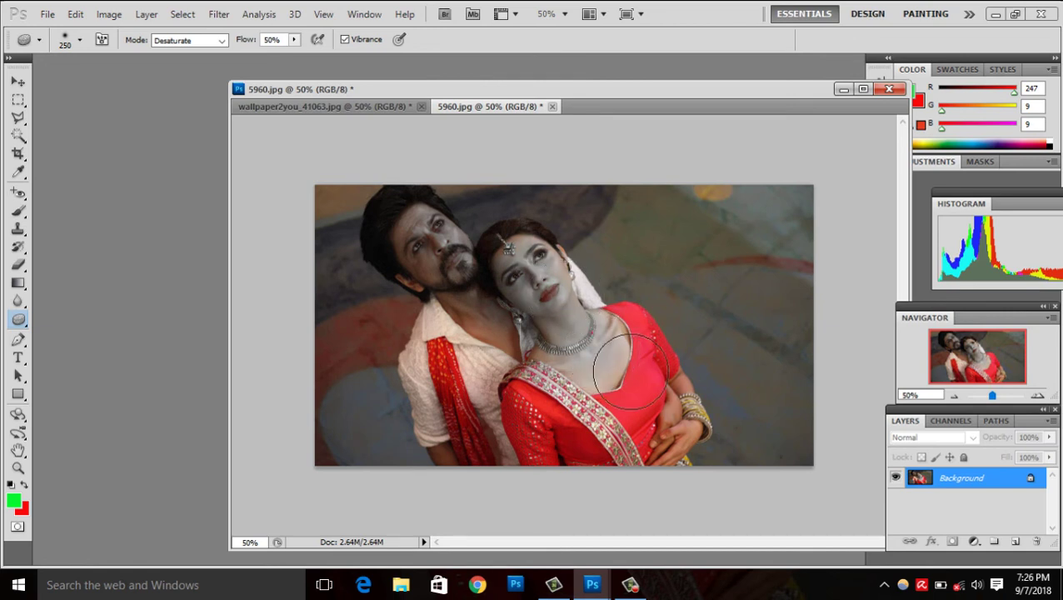
{"action": "left_click_drag", "start_coordinate": [427, 278], "coordinate": [513, 302]}
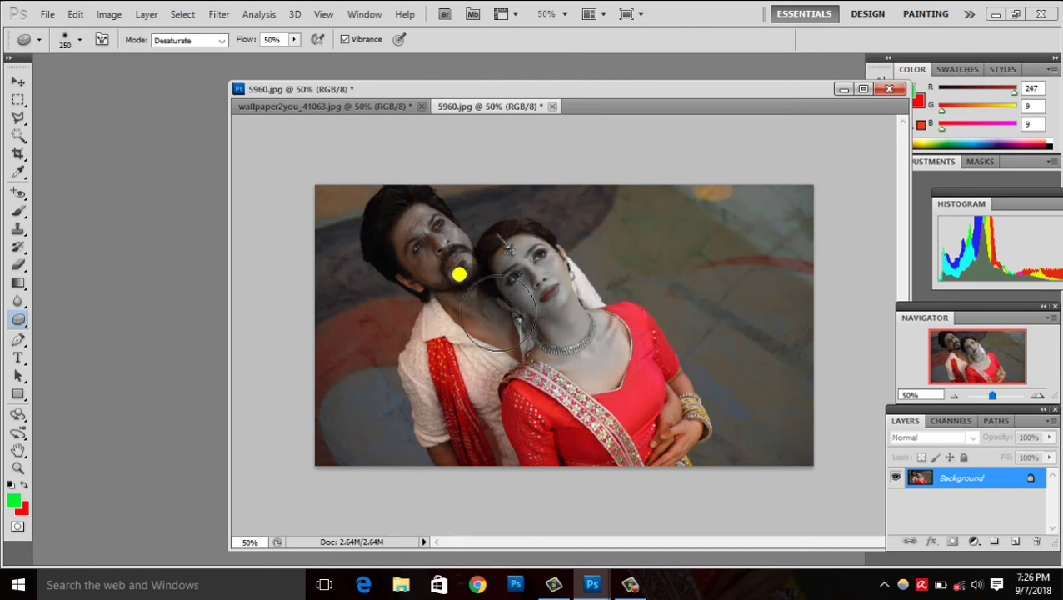
{"action": "left_click_drag", "start_coordinate": [415, 247], "coordinate": [455, 288]}
{"action": "left_click_drag", "start_coordinate": [564, 433], "coordinate": [533, 382]}
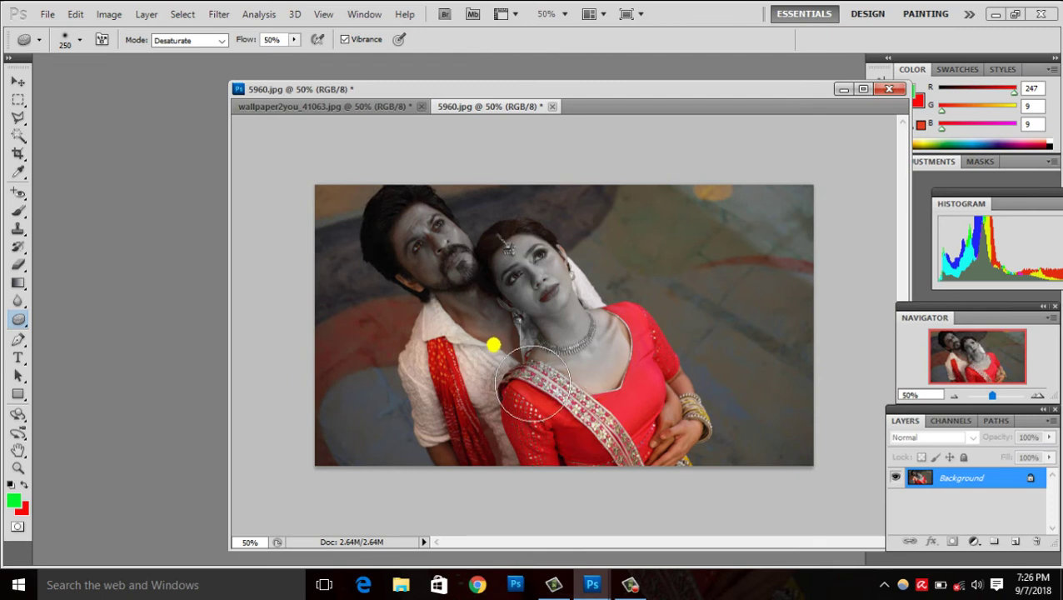
{"action": "mouse_move", "coordinate": [450, 309]}
{"action": "left_mouse_down"}
{"action": "mouse_move", "coordinate": [479, 316]}
{"action": "mouse_move", "coordinate": [642, 477]}
{"action": "mouse_move", "coordinate": [575, 404]}
{"action": "mouse_move", "coordinate": [584, 296]}
{"action": "left_mouse_up"}
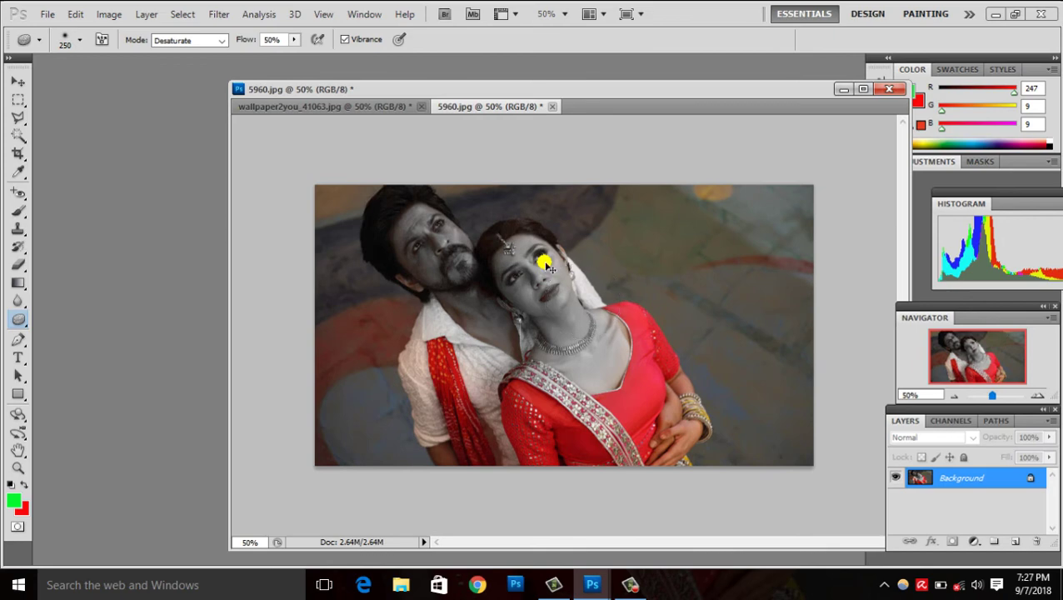
{"action": "key", "text": "ctrl+plus"}
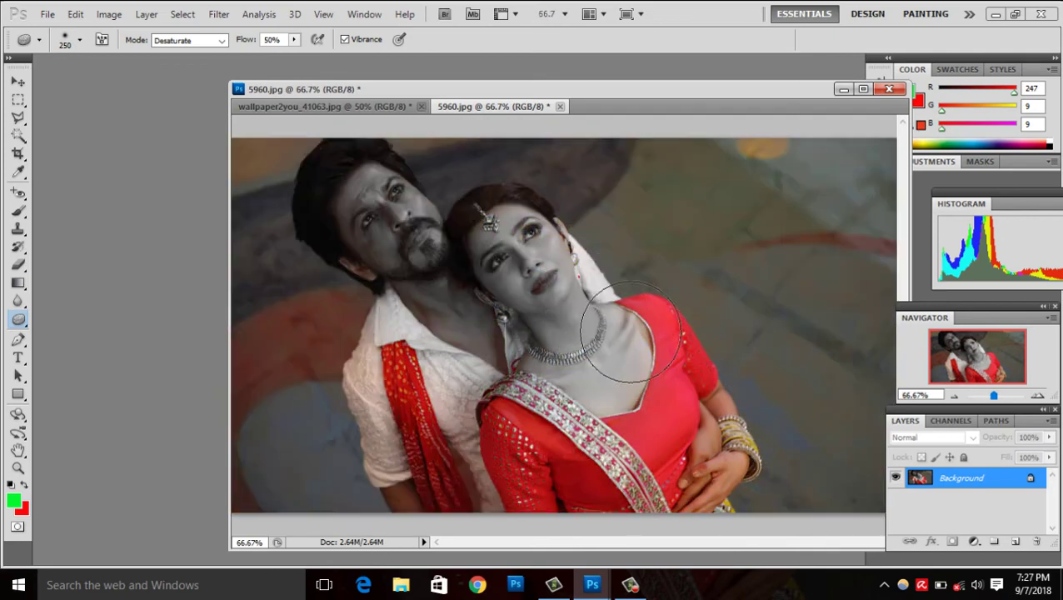
Sponge out remaining colour on the woman's face and ear and around the hands.
{"action": "mouse_move", "coordinate": [380, 247]}
{"action": "left_mouse_down"}
{"action": "mouse_move", "coordinate": [471, 266]}
{"action": "mouse_move", "coordinate": [669, 376]}
{"action": "left_mouse_up"}
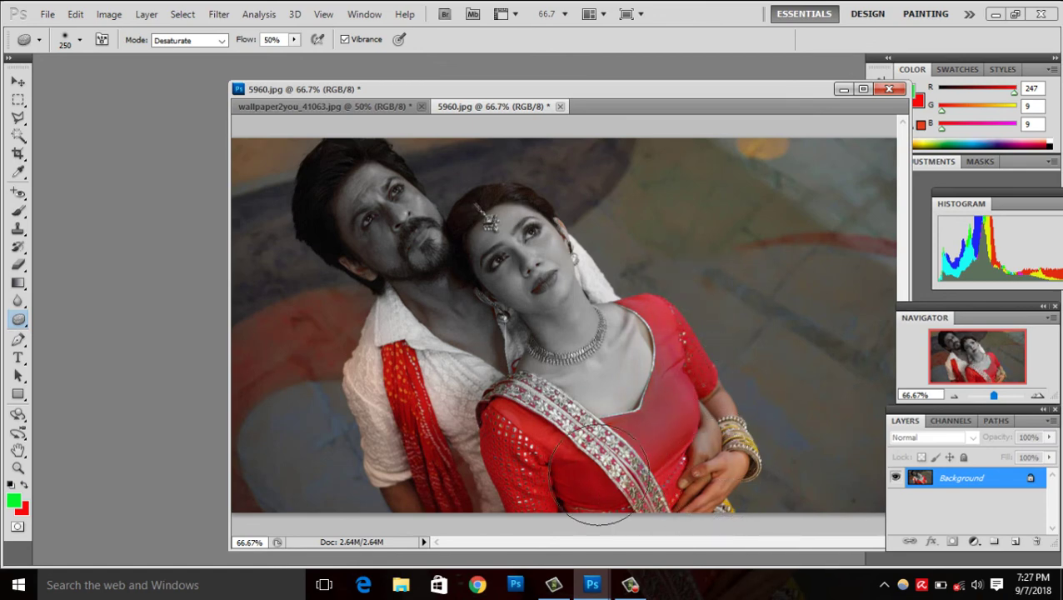
{"action": "left_click_drag", "start_coordinate": [638, 450], "coordinate": [640, 537]}
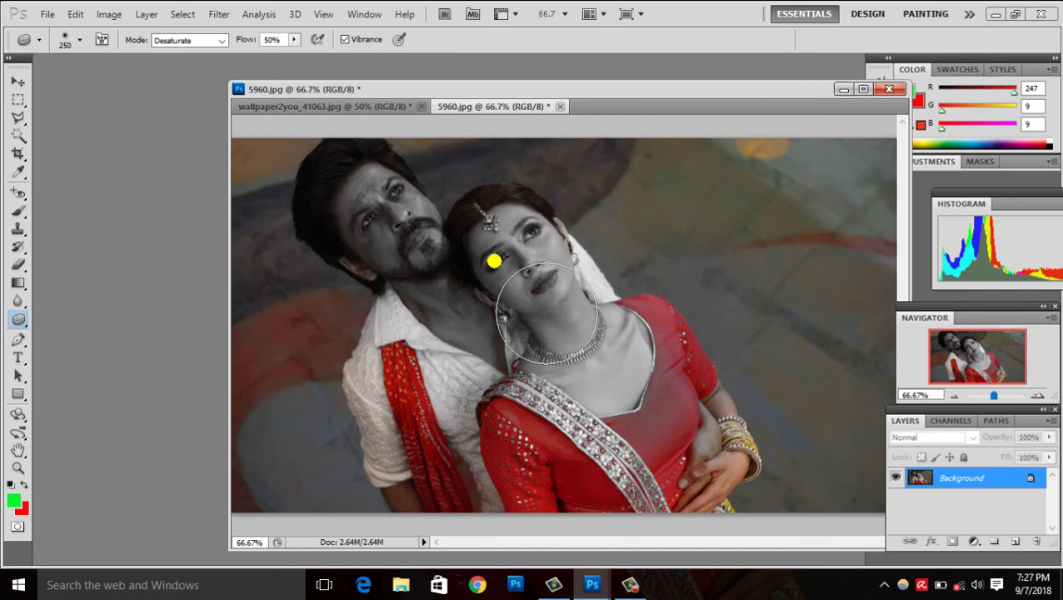
{"action": "left_click", "coordinate": [20, 318]}
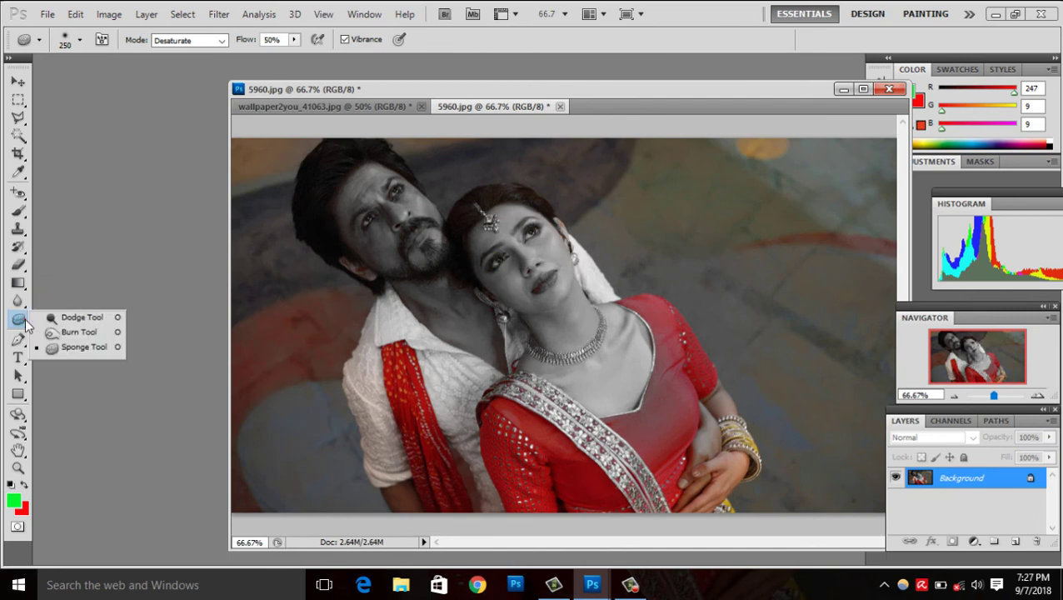